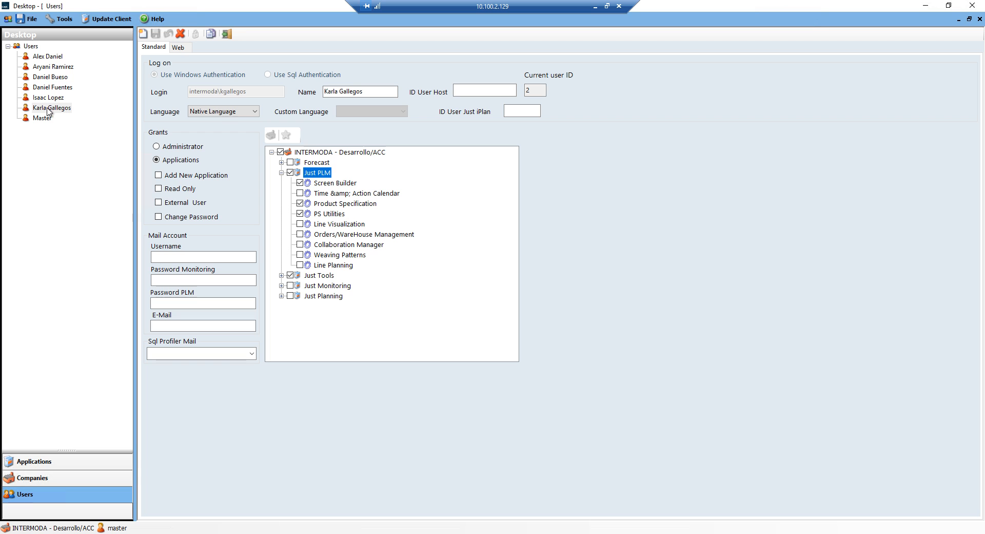
Compare the Just PLM and Just Tools application grants of the user listed above Master with those of Master.
click(47, 109)
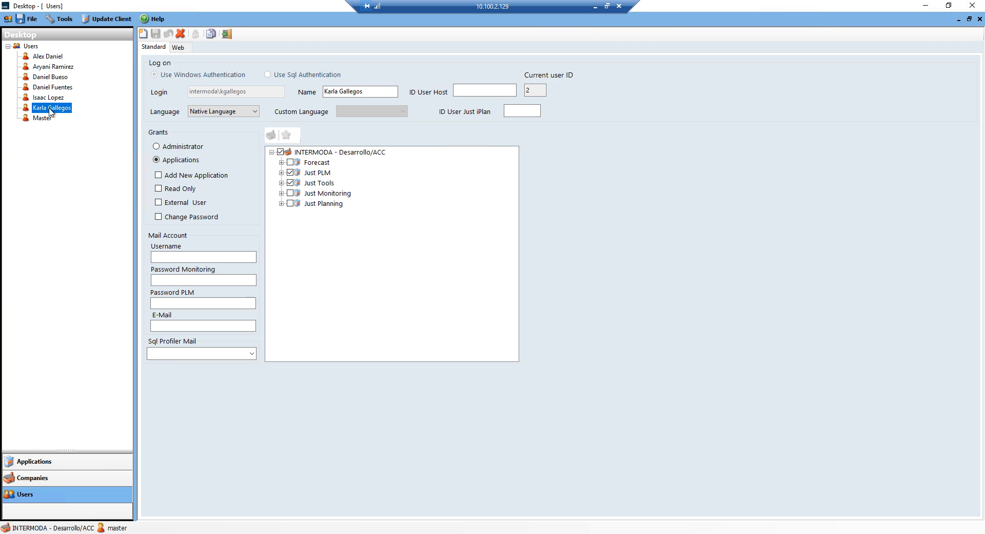
click(281, 173)
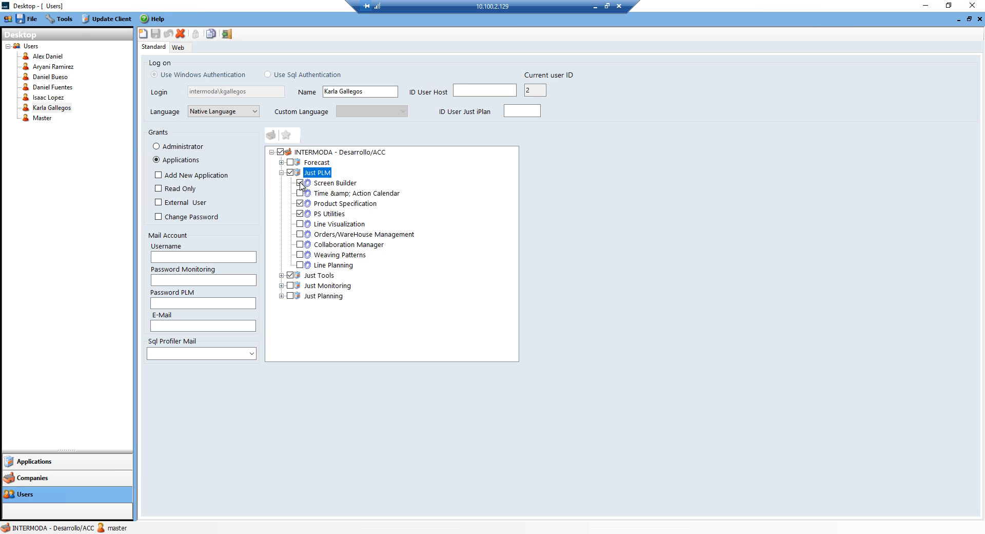
click(44, 119)
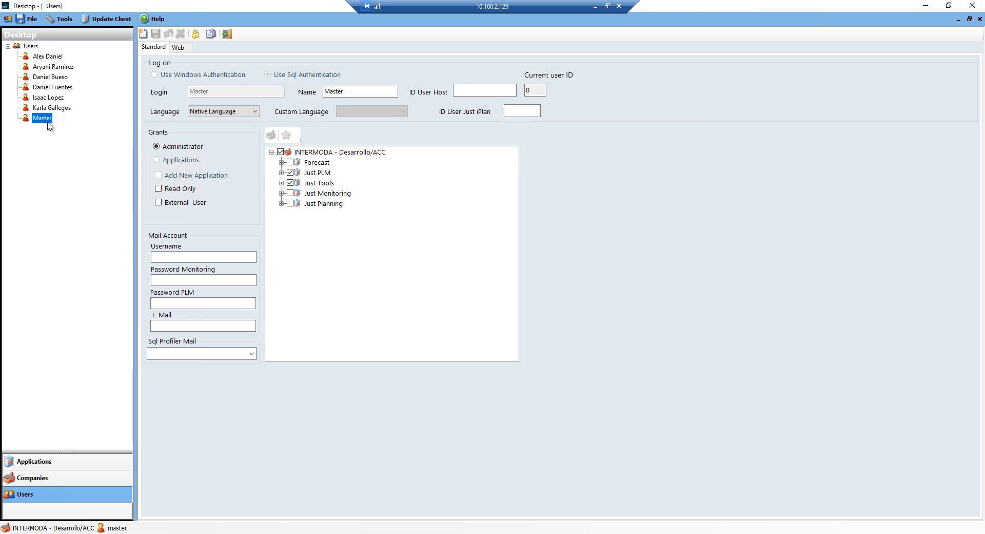
click(281, 173)
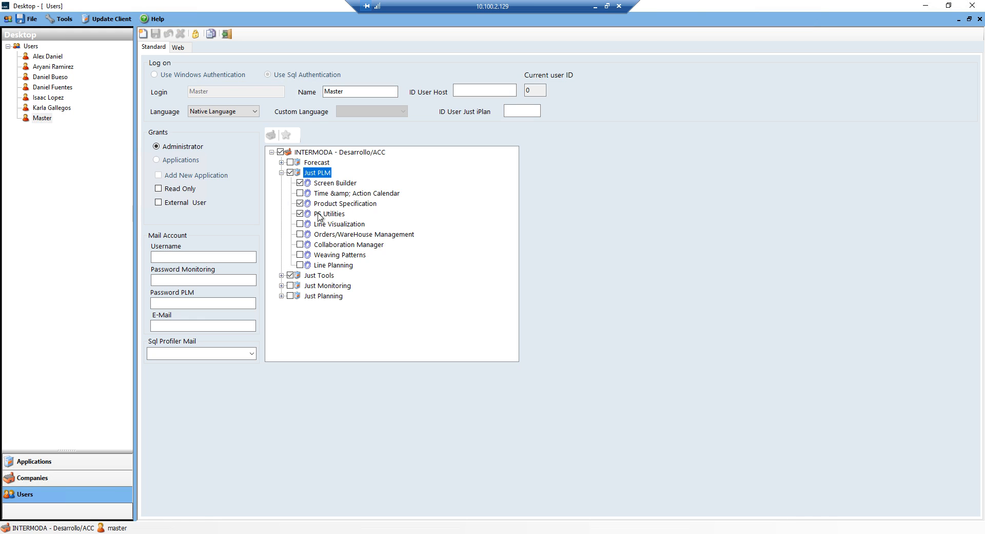
click(281, 275)
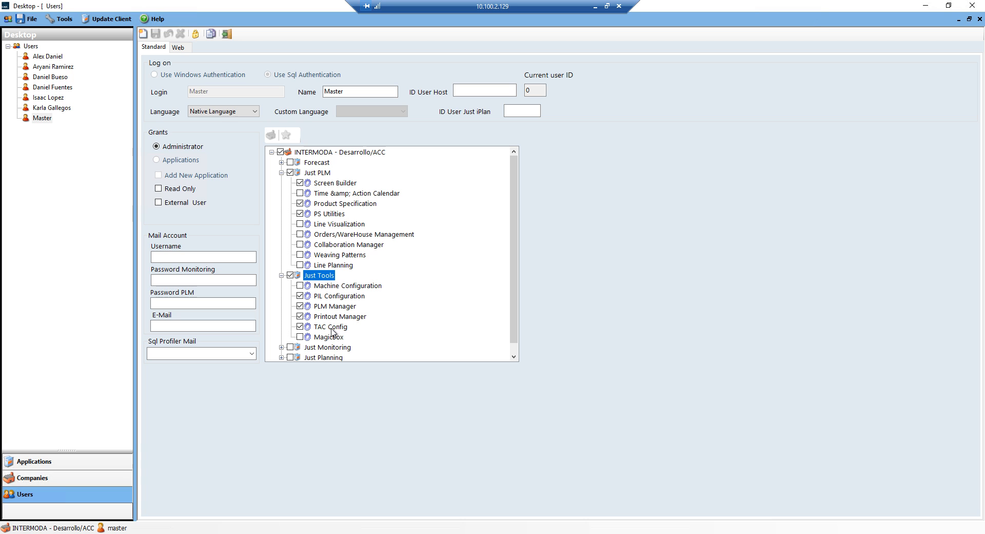
click(43, 109)
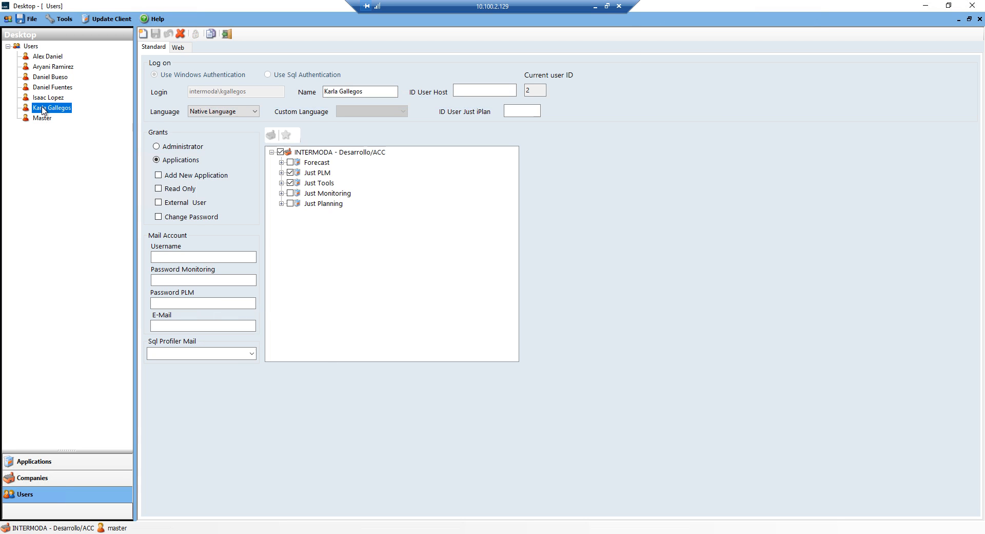
click(281, 173)
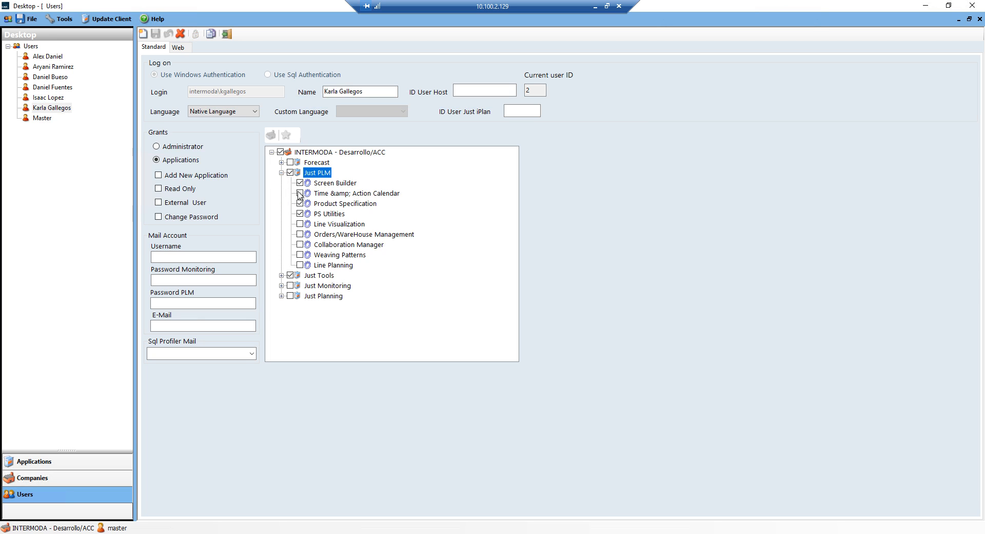
click(282, 276)
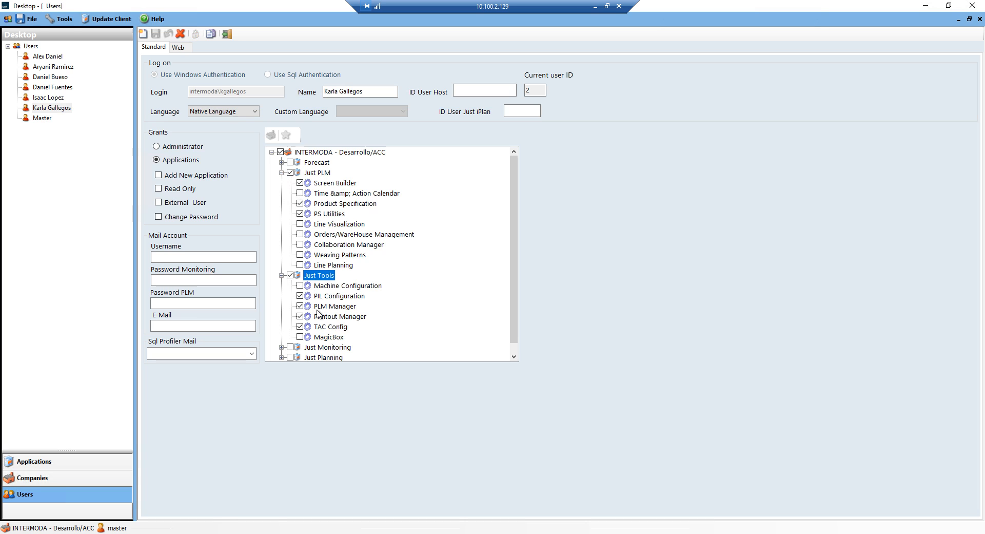
Clear every application grant under INTERMODA - Desarrollo/ACC for the user listed above Master.
click(280, 152)
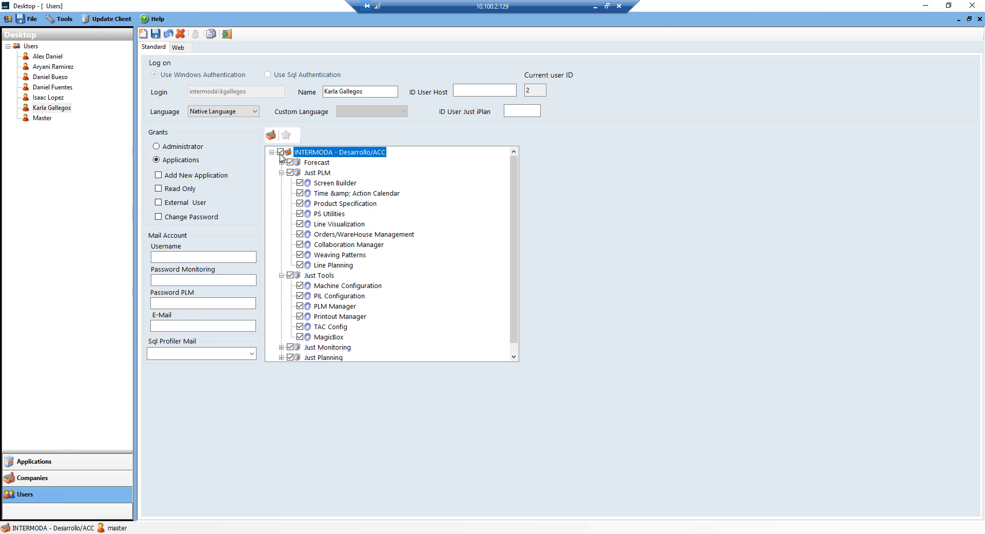
click(281, 151)
click(281, 152)
click(301, 183)
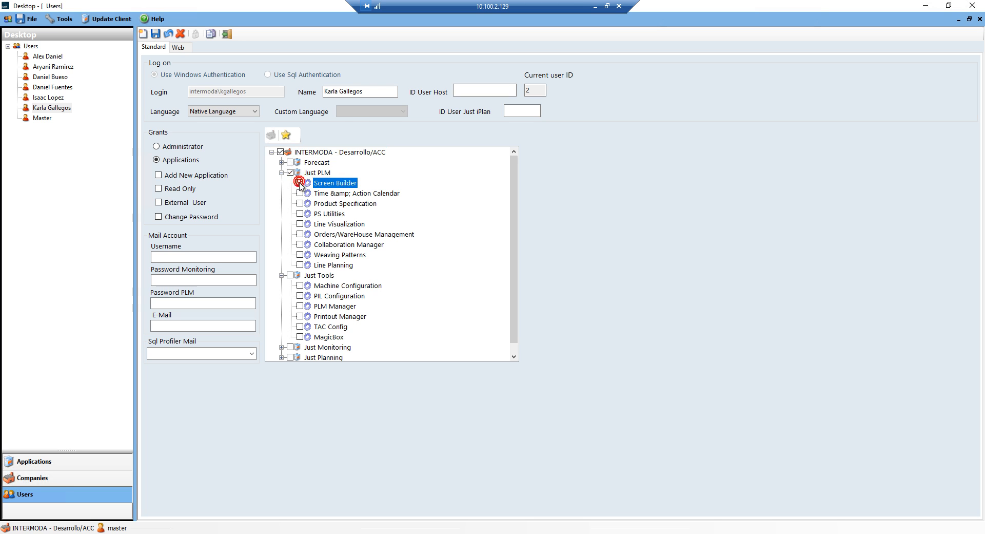
click(300, 183)
Copy Master's user settings to the user listed above Master, overwriting the original settings, and save the user.
click(363, 91)
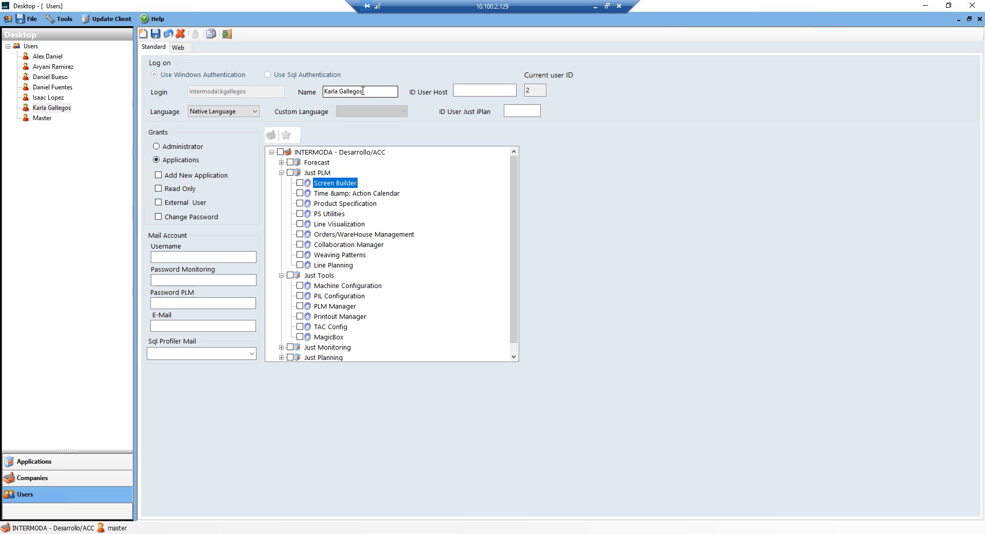
drag(374, 89, 325, 91)
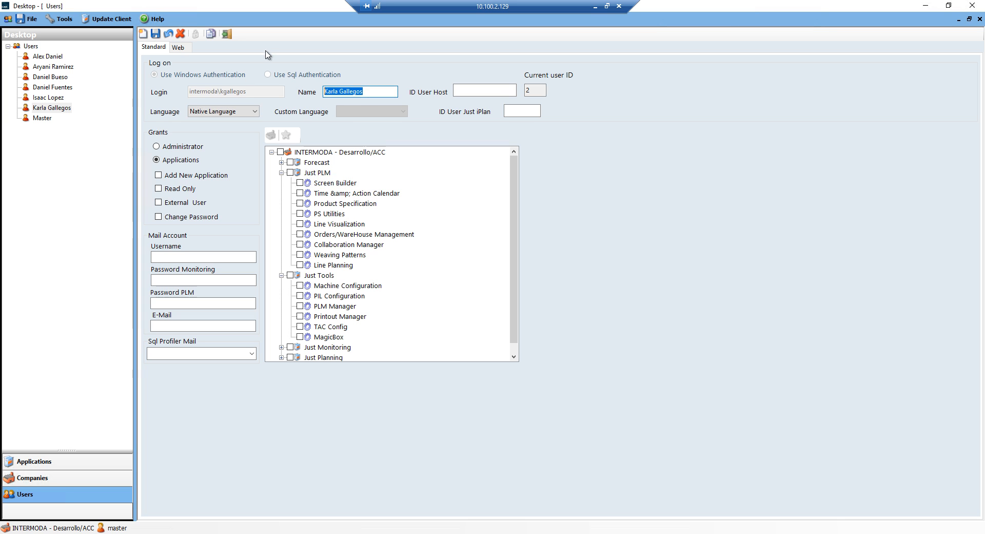
click(211, 34)
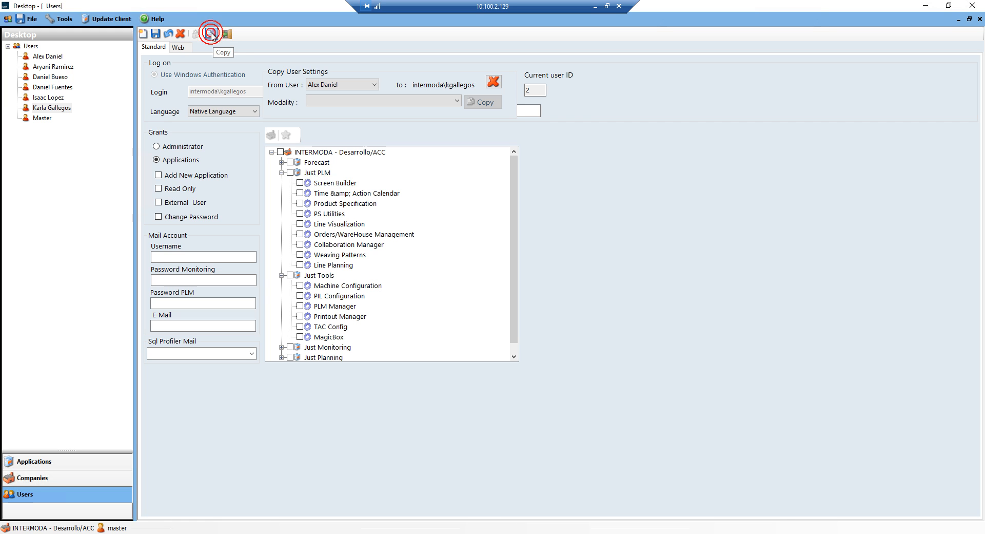
click(352, 87)
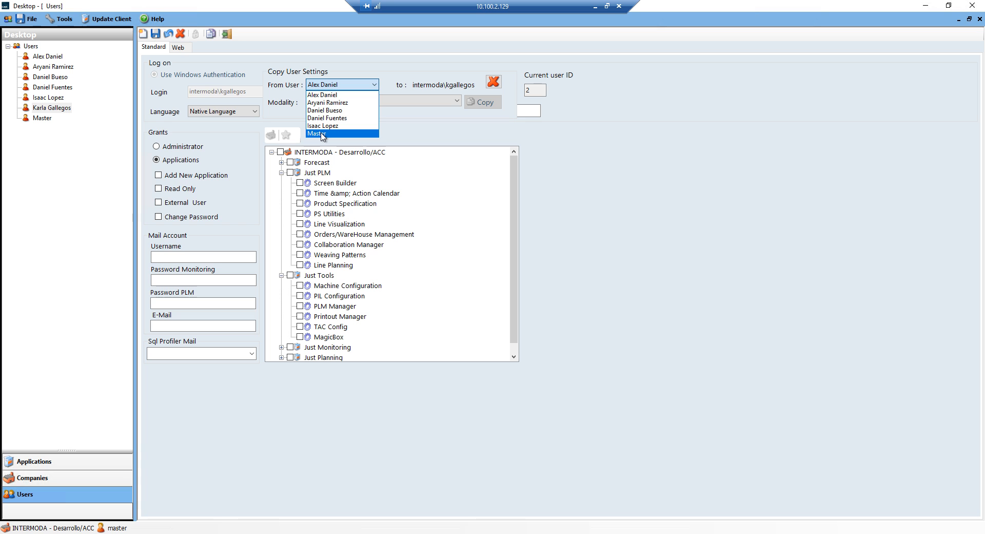
click(322, 134)
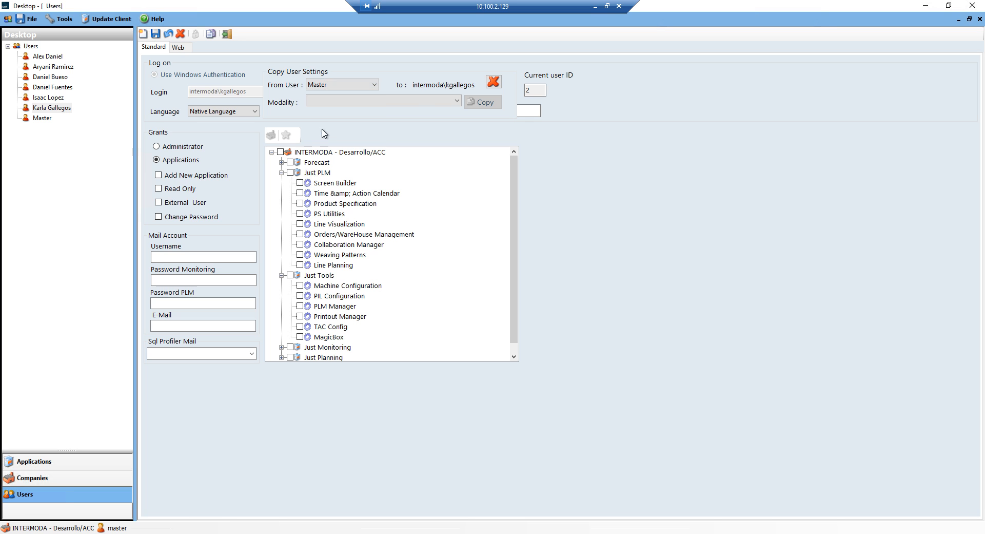
click(456, 102)
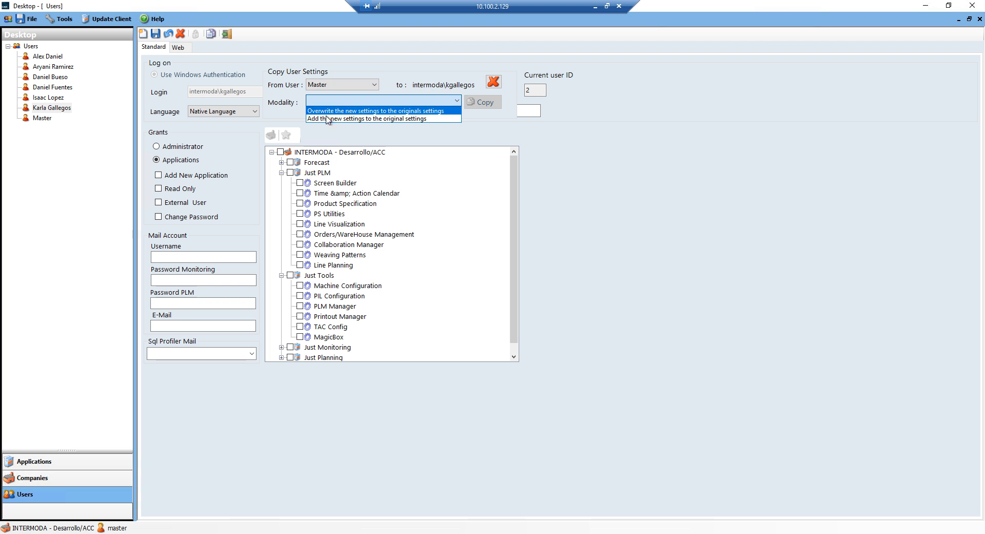
click(362, 111)
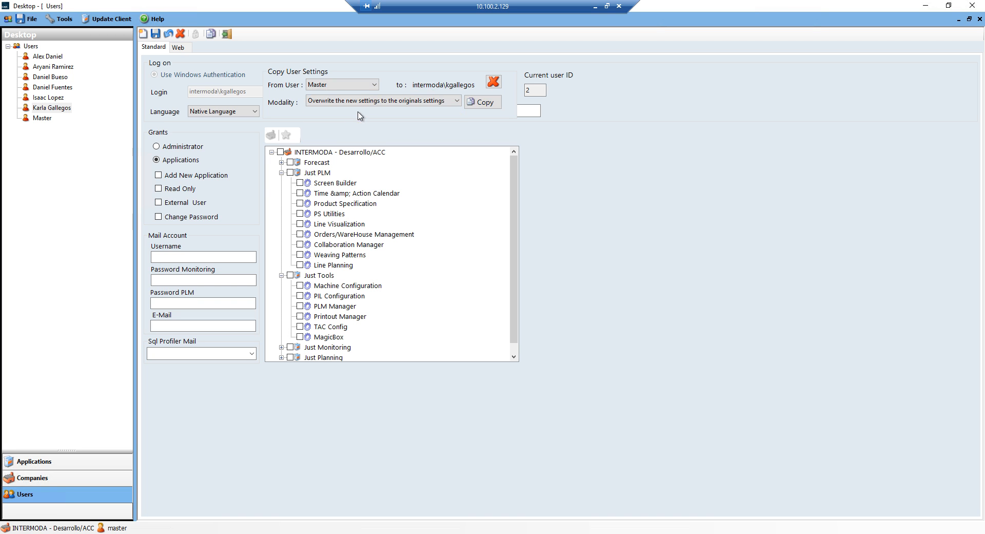
click(483, 105)
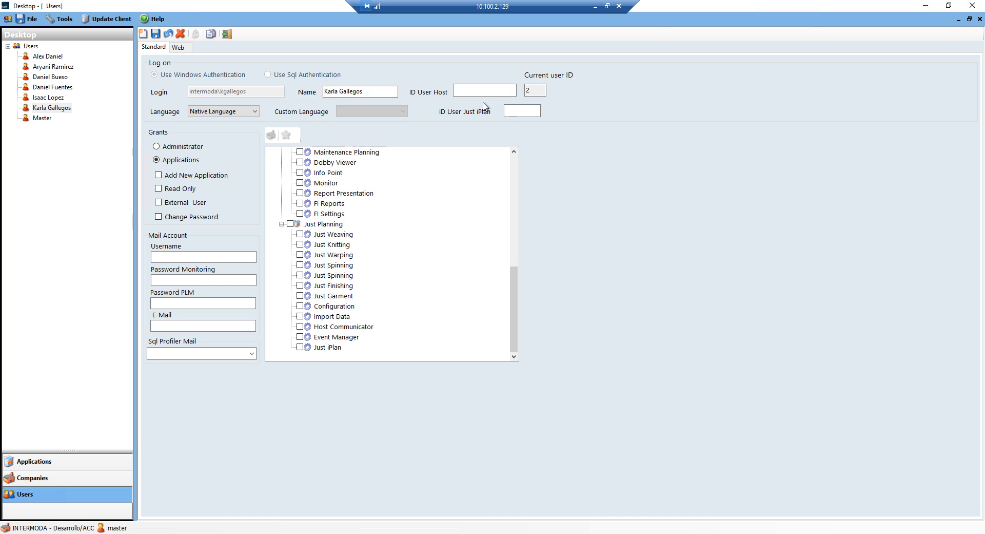
click(513, 167)
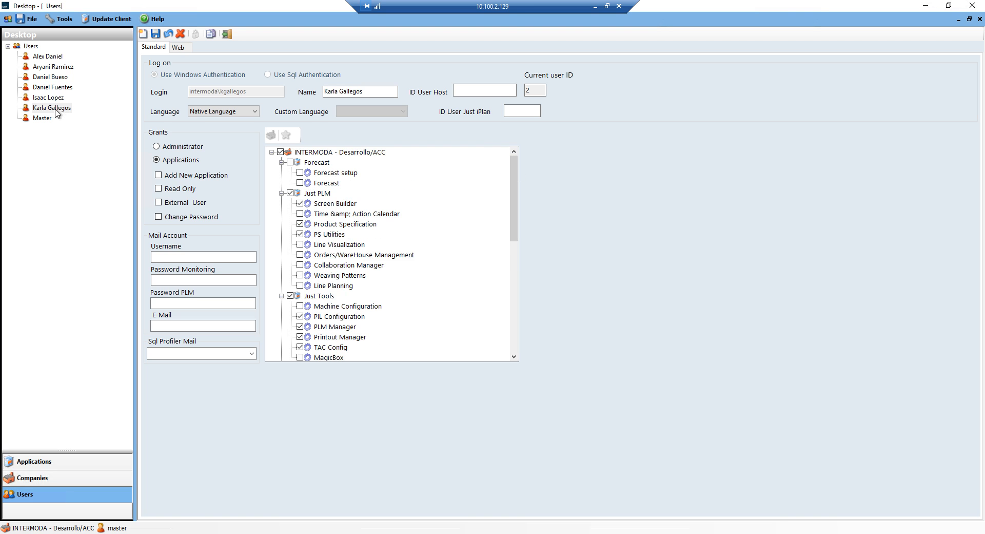
click(155, 34)
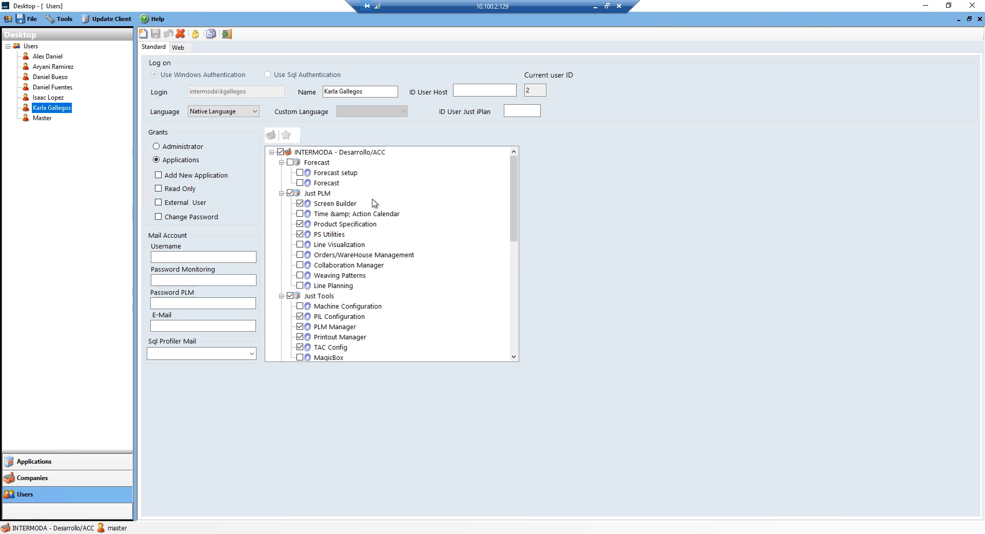
Review the saved application grants of the user above Master, and display Master's grants.
click(513, 166)
mouse_move(514, 172)
mouse_down()
mouse_move(511, 284)
mouse_move(518, 172)
mouse_up()
click(42, 119)
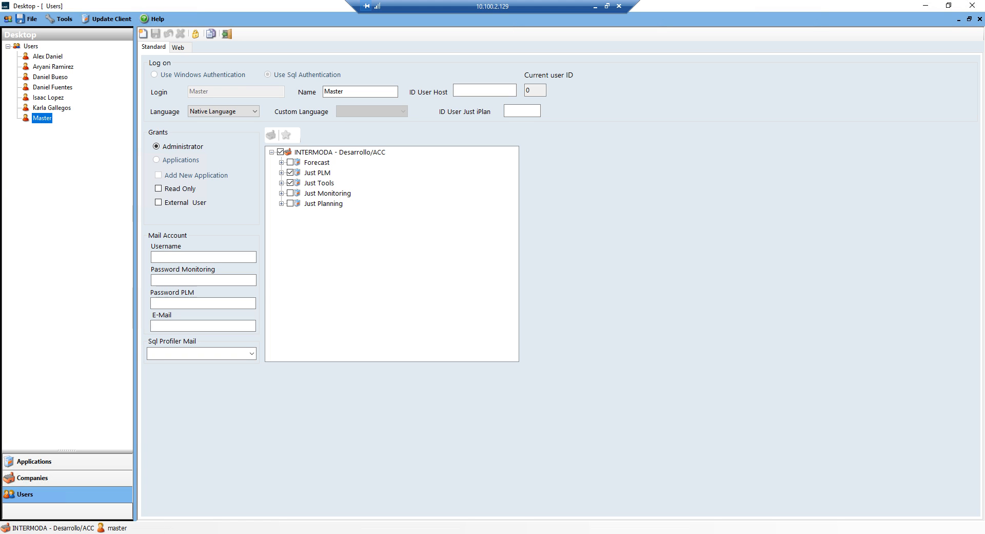
Launch PLM Manager from the Just Tools applications.
click(42, 460)
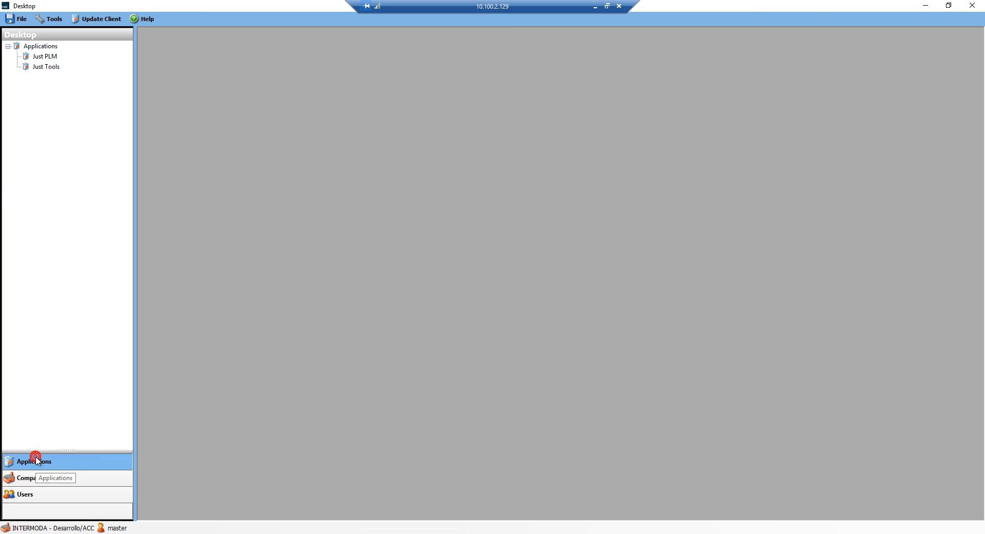
click(47, 67)
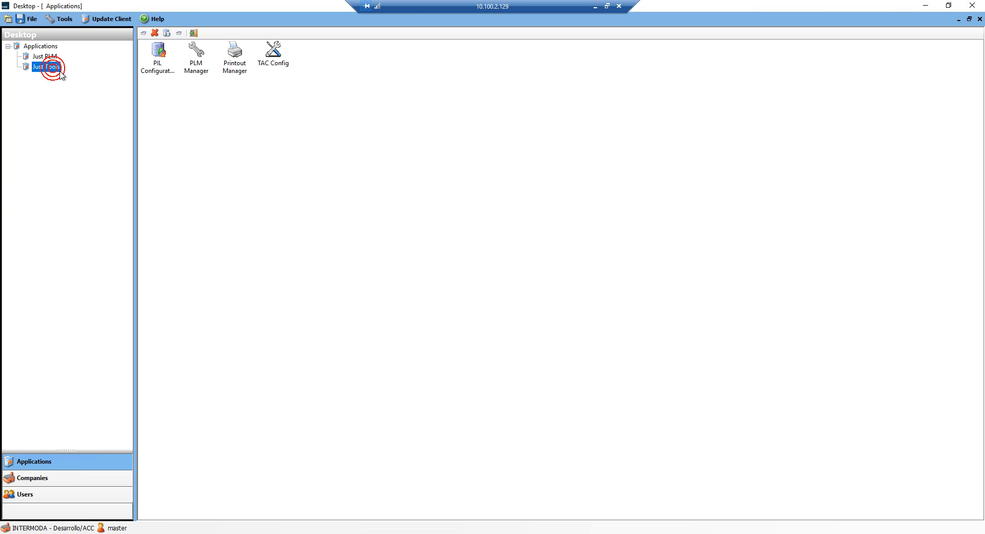
click(195, 57)
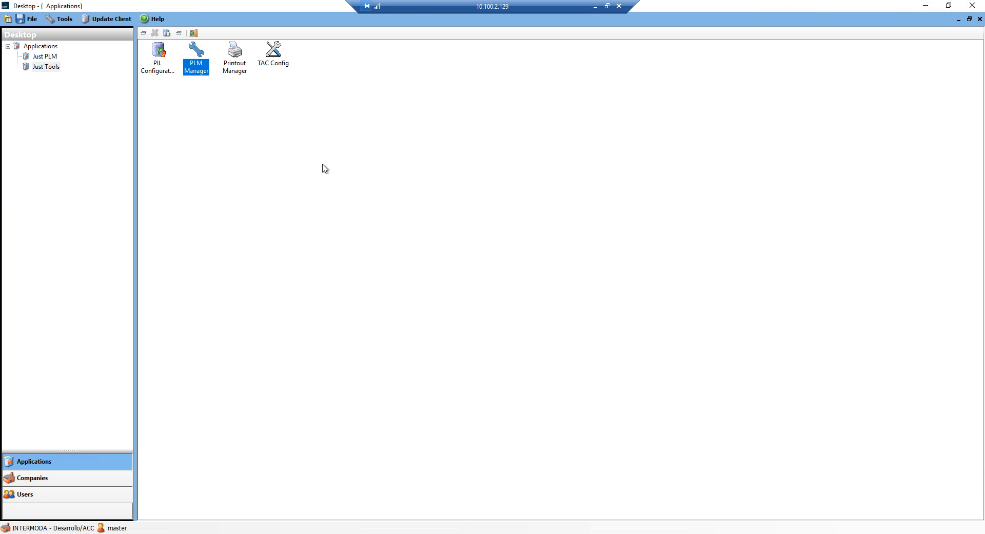
key(Return)
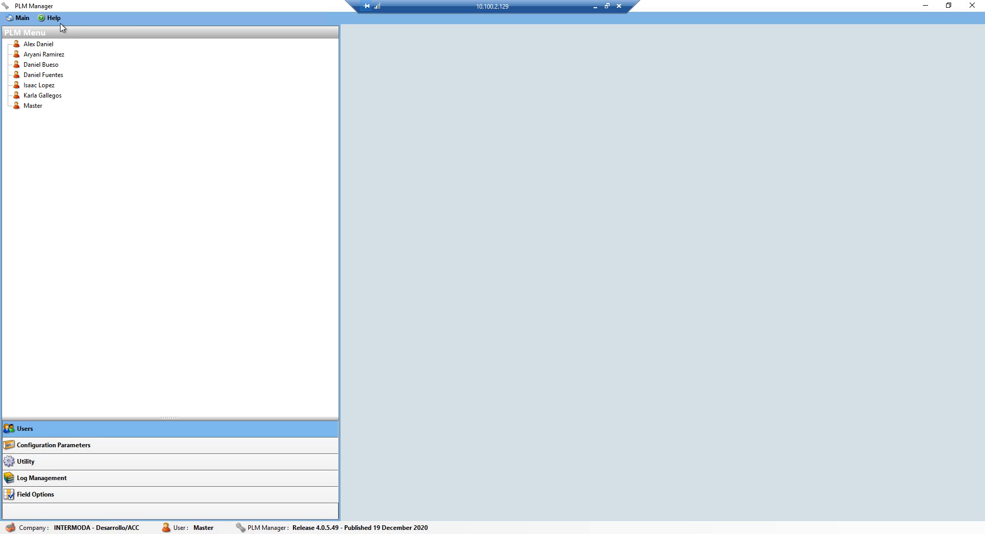
Compare the Structures ID rights for Product Code macrolevels between Master and the user listed above it.
click(32, 106)
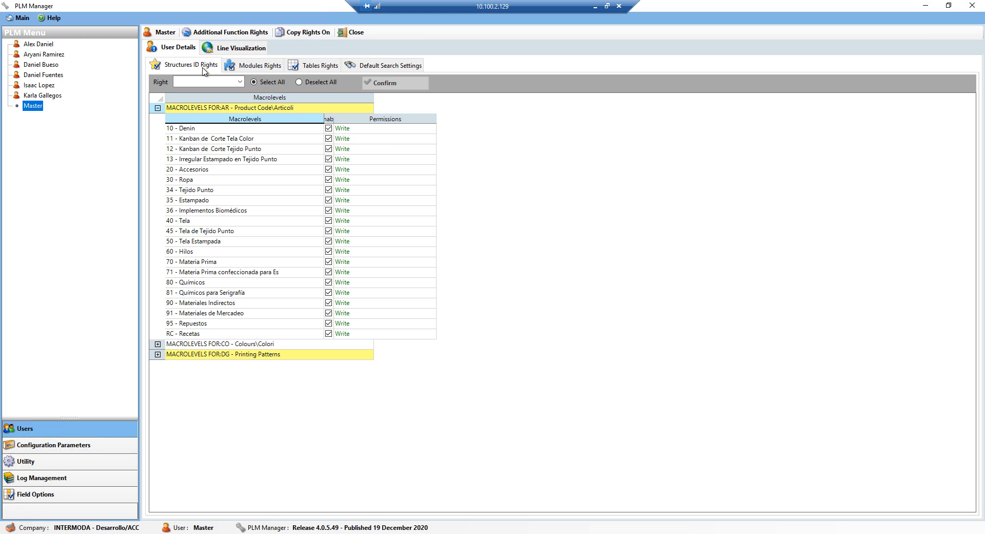
drag(334, 119, 373, 119)
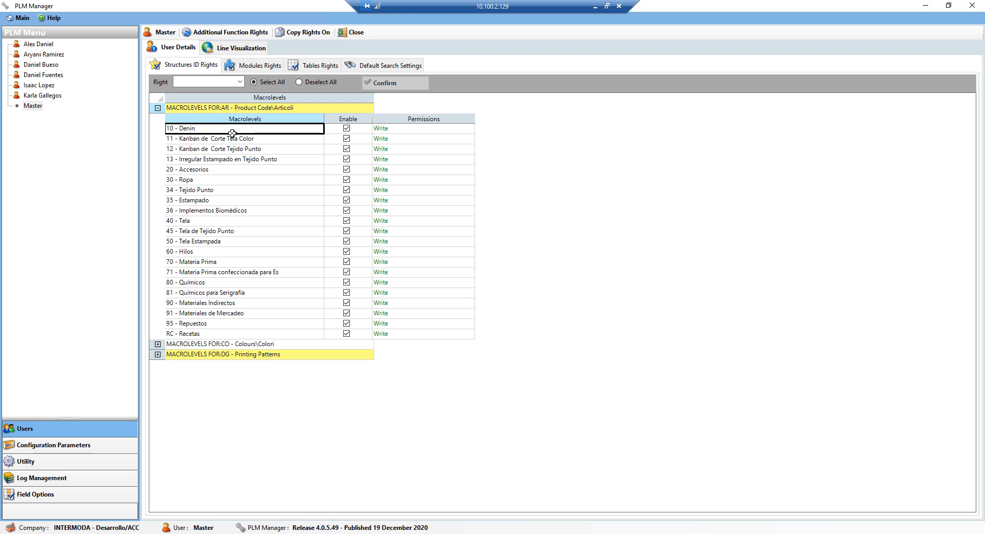
click(43, 96)
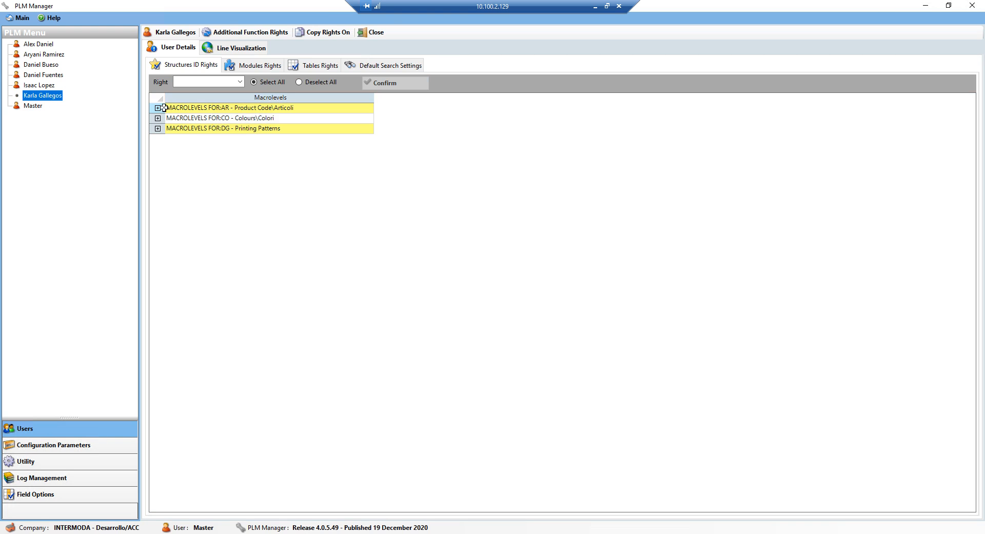
click(158, 108)
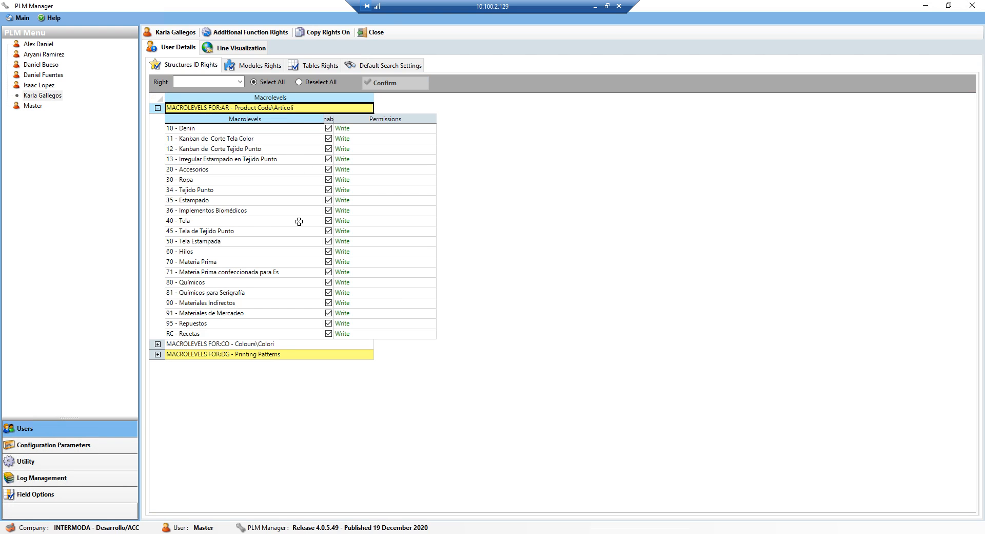
Toggle the 40 - Tela macrolevel off and back on, and examine the Colours and Printing Patterns macrolevel rights.
click(329, 221)
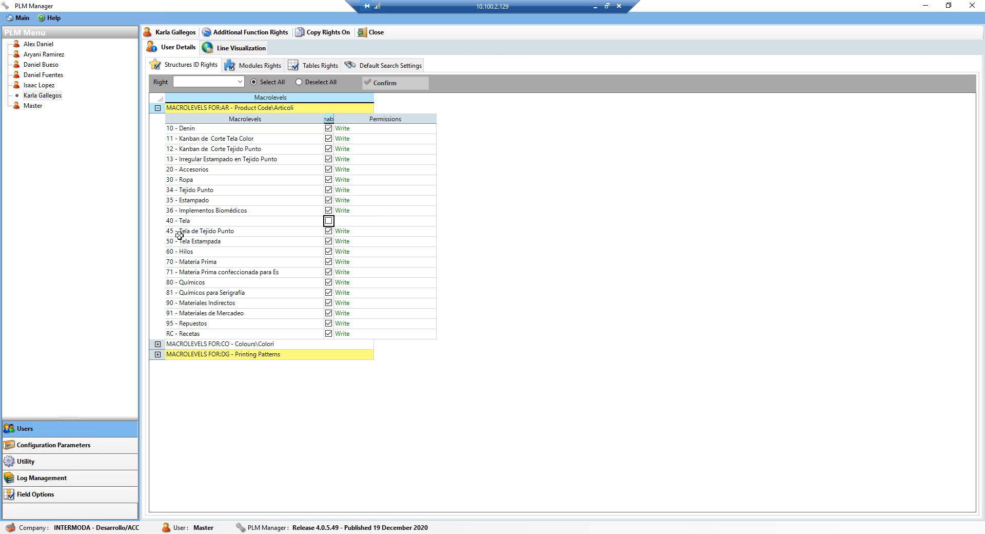
click(328, 220)
click(157, 344)
scroll(174, 355, down, 5)
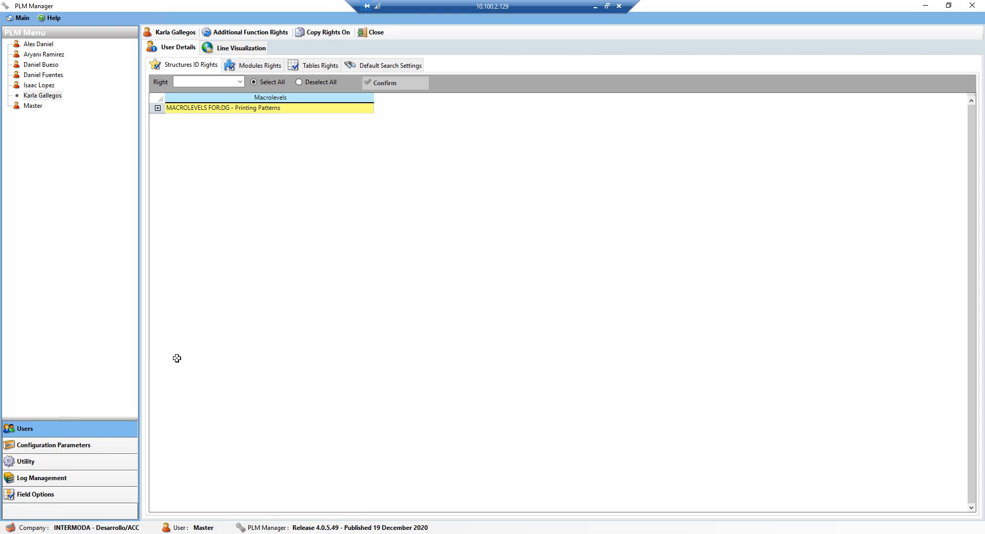
click(157, 108)
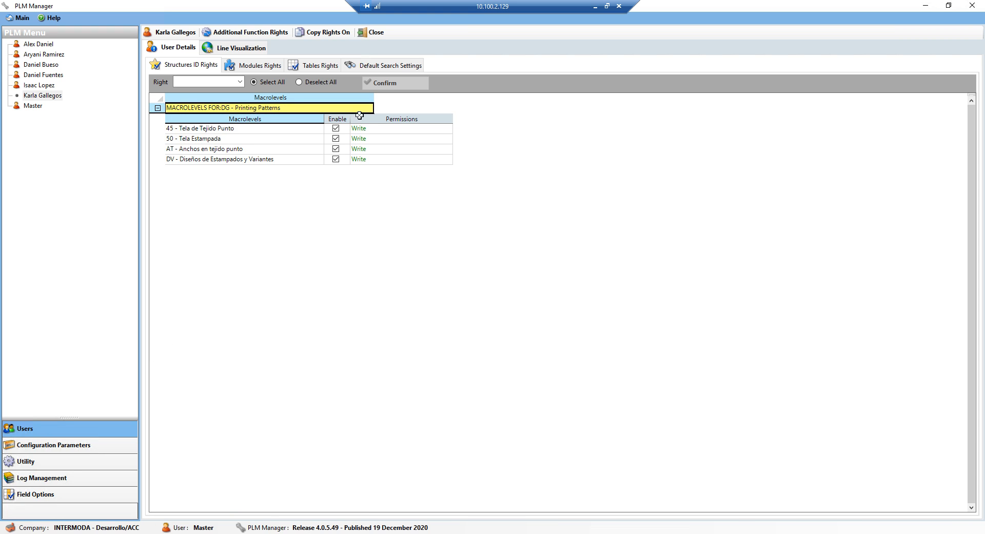
Examine the user's Just PLM module rights for PS Utilities, widening the Enable column.
click(252, 67)
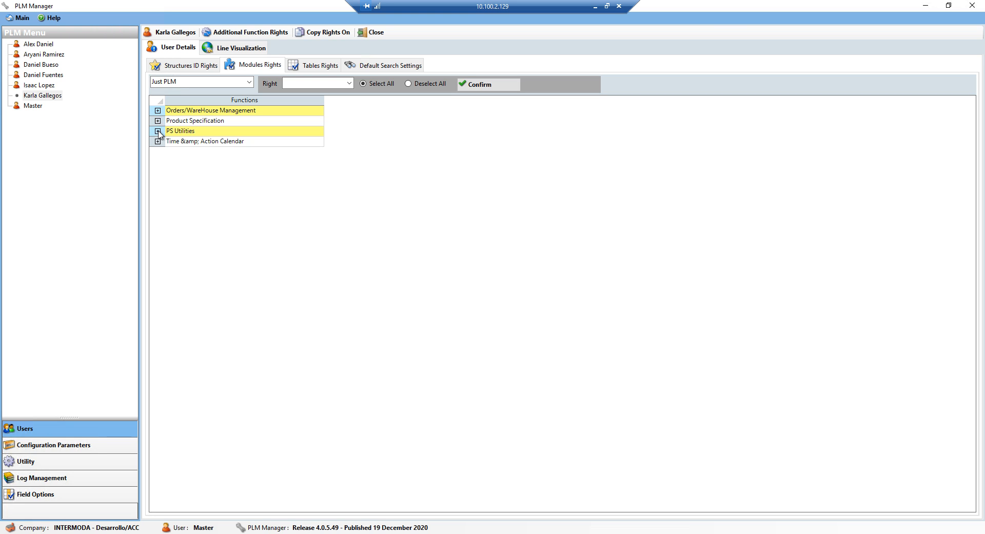
click(157, 130)
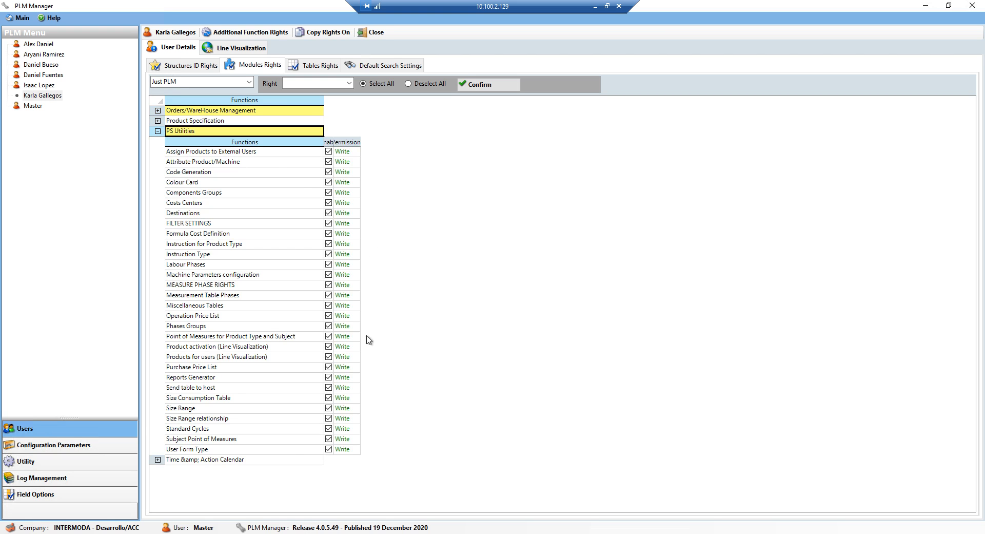
drag(334, 142, 371, 141)
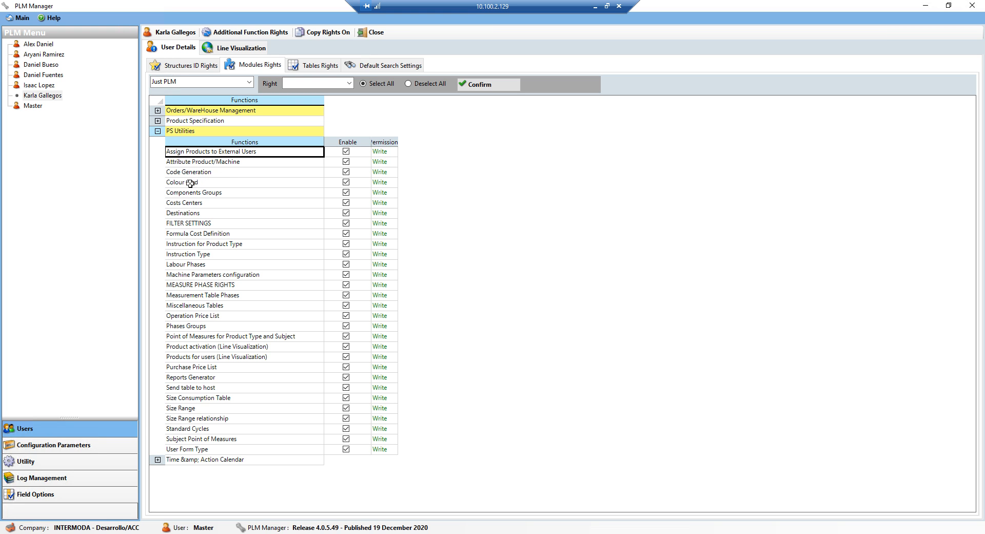
Toggle the Colour Card function off and back on, and examine the user's Product Specification module rights.
click(345, 183)
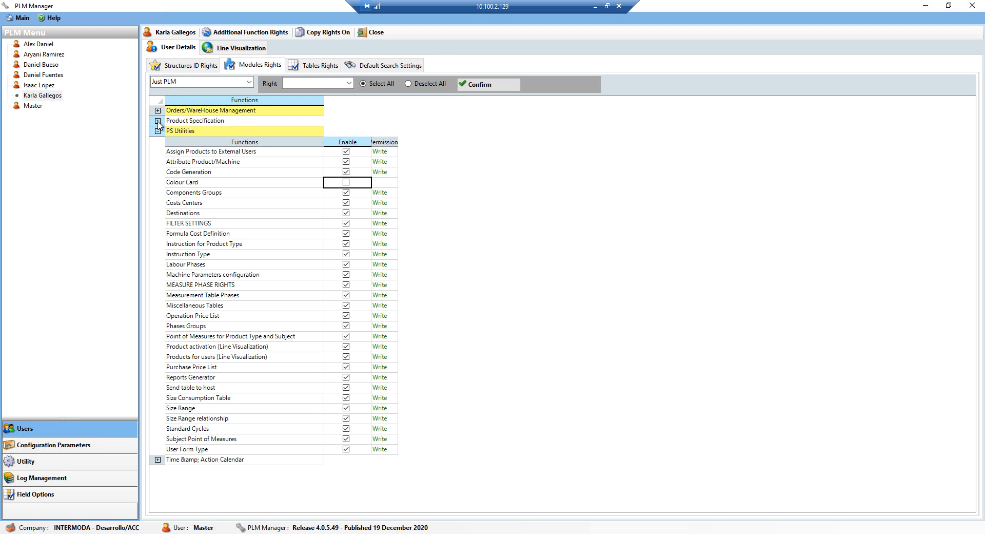
click(346, 182)
click(157, 121)
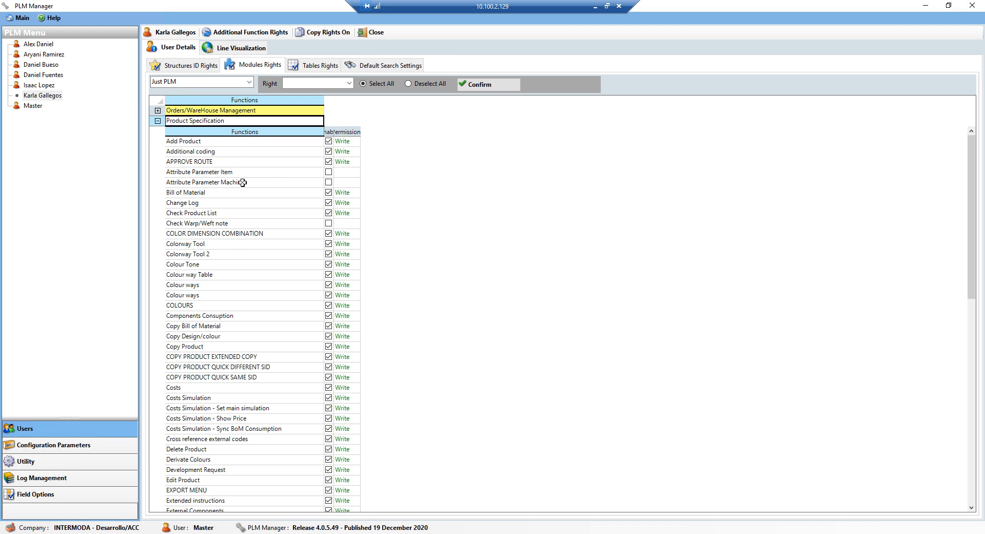
scroll(241, 180, down, 2)
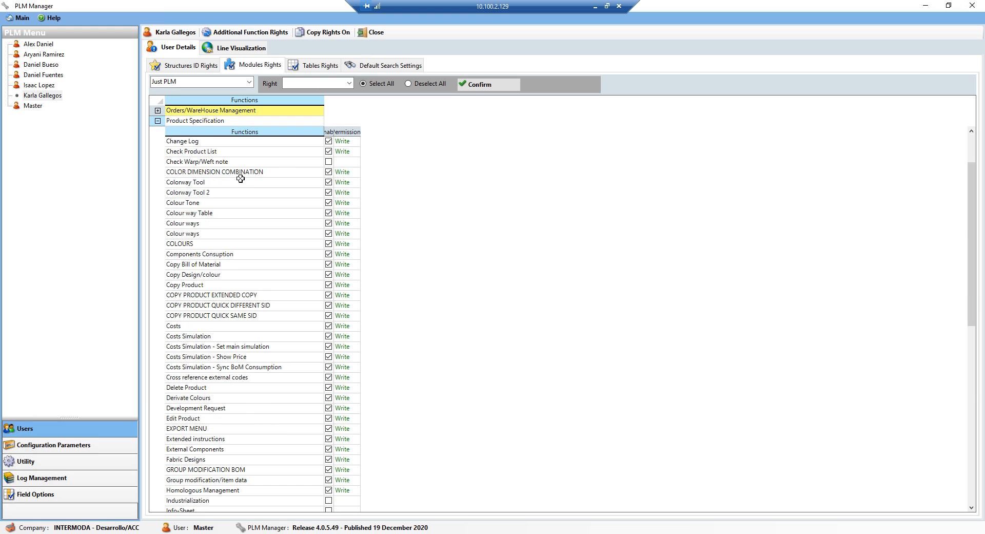
scroll(240, 178, down, 12)
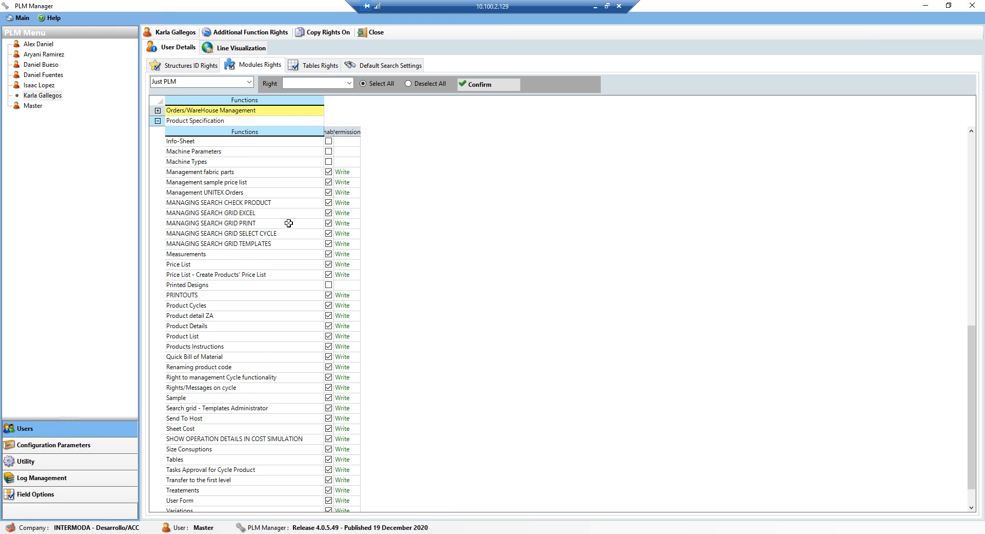
Display the user's table rights, and launch PS Utilities from the Just PLM applications in Desktop.
click(318, 67)
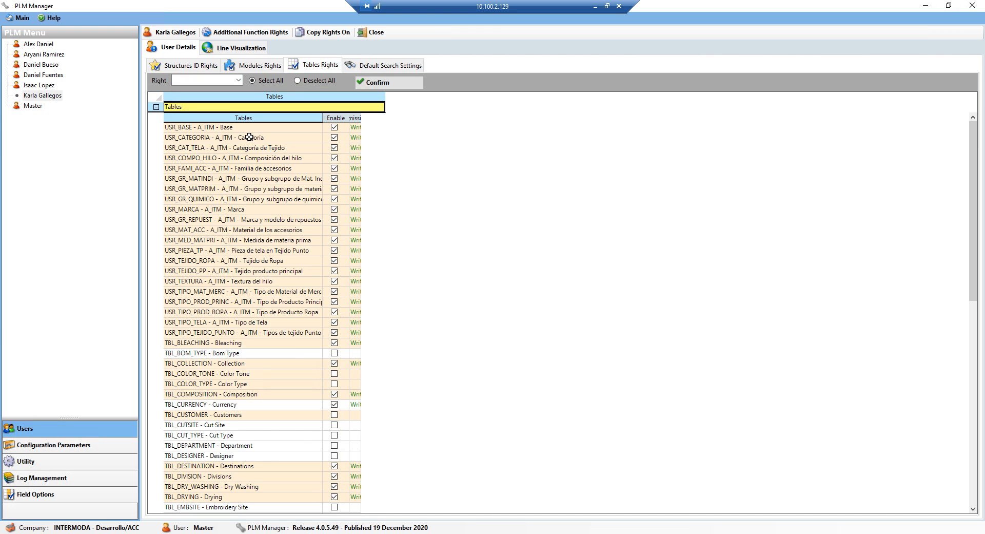
key(alt+Tab)
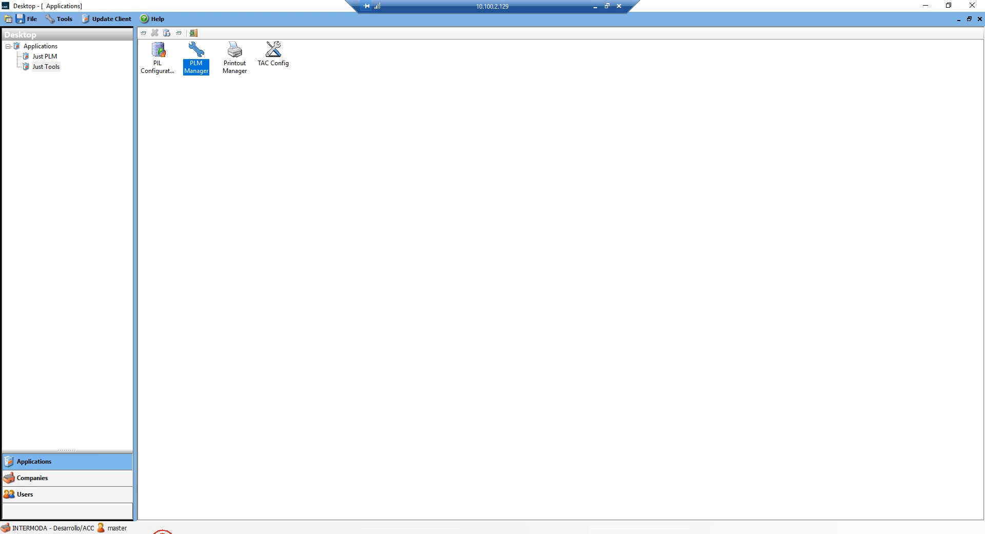
click(44, 56)
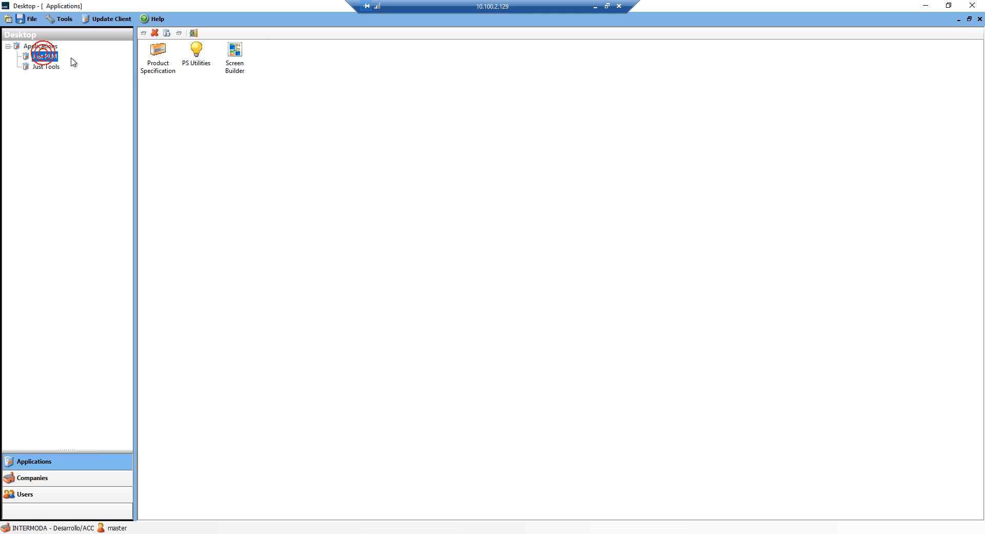
click(195, 51)
double_click(194, 51)
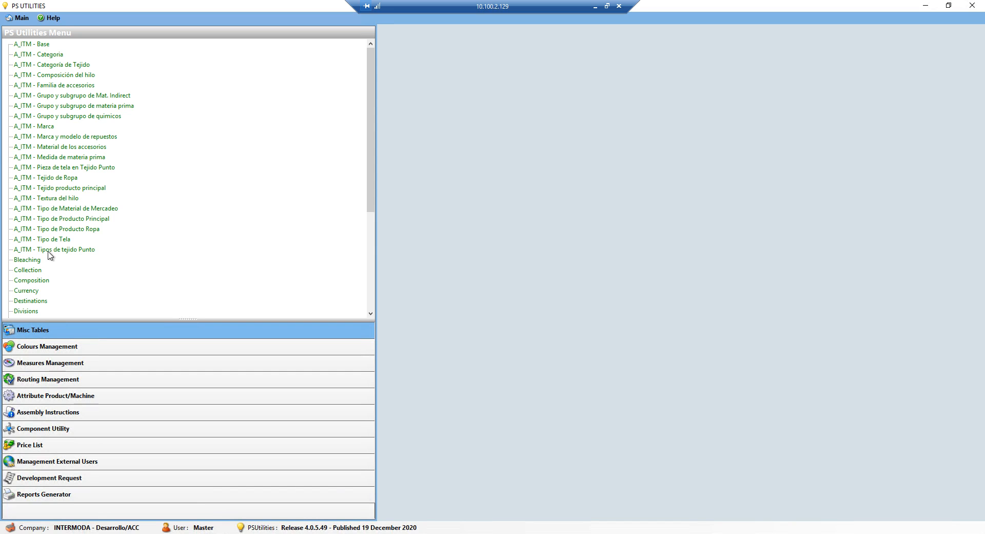
Examine the list of Misc Tables and open the A_ITM - Categoria table.
scroll(76, 223, down, 4)
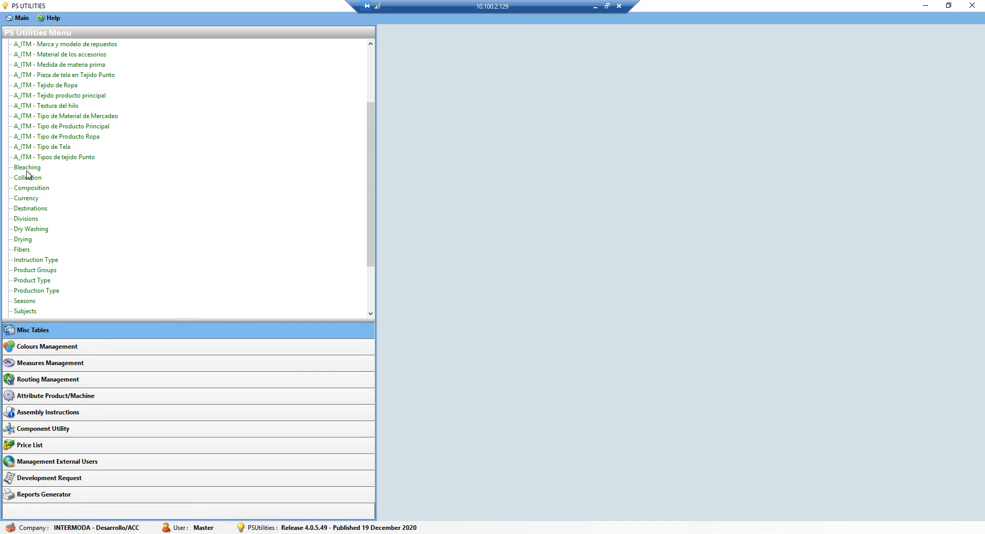
scroll(27, 172, down, 2)
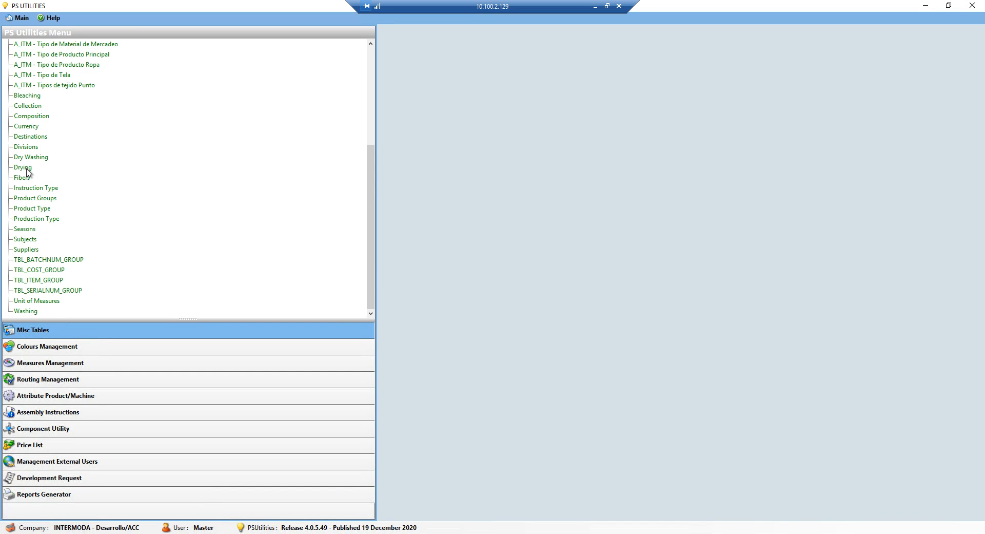
scroll(27, 172, up, 5)
click(47, 55)
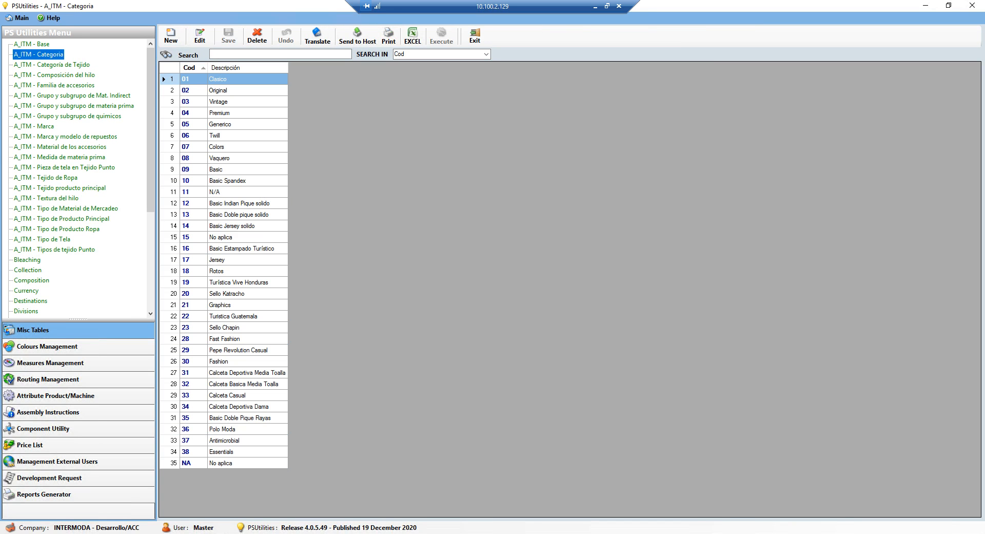
Back in PLM Manager's table rights, toggle USR_BASE - A_ITM - Base off and on, widening the Enable and Permissions columns.
mouse_move(213, 533)
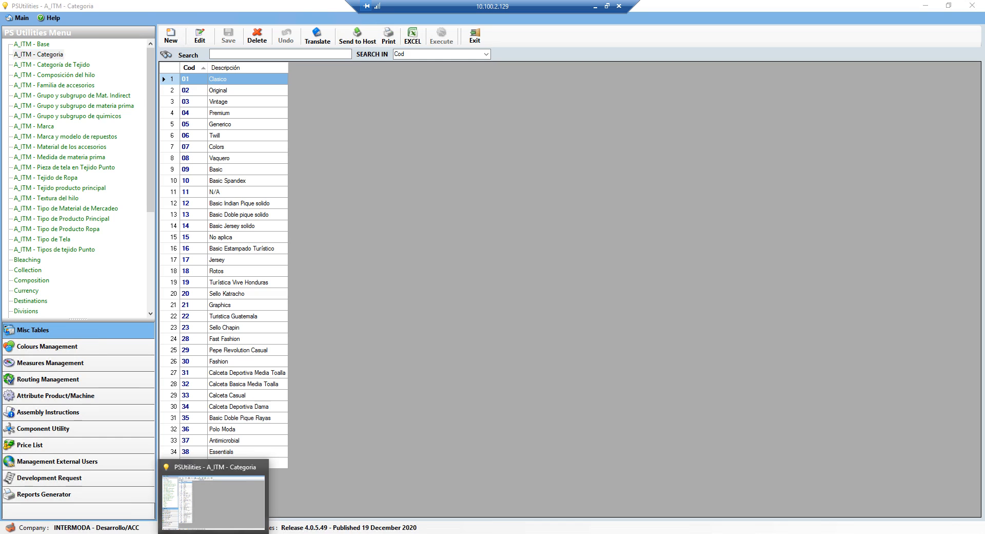
click(214, 533)
key(alt+Tab)
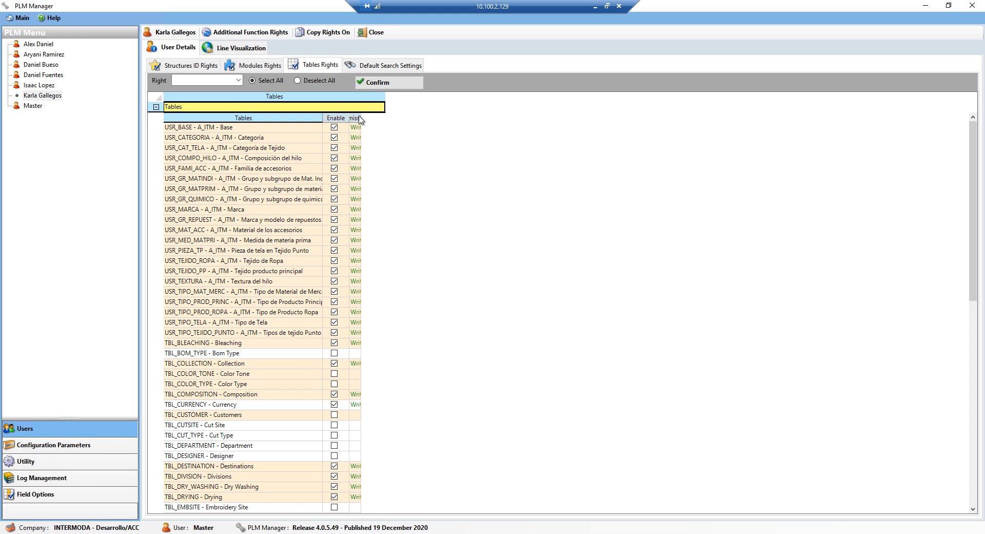
drag(362, 116, 396, 117)
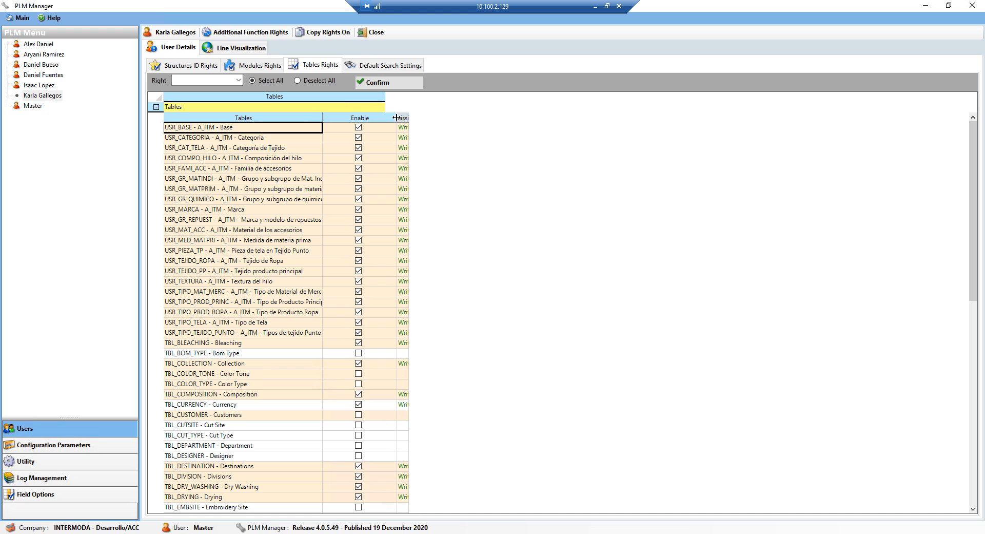
click(227, 140)
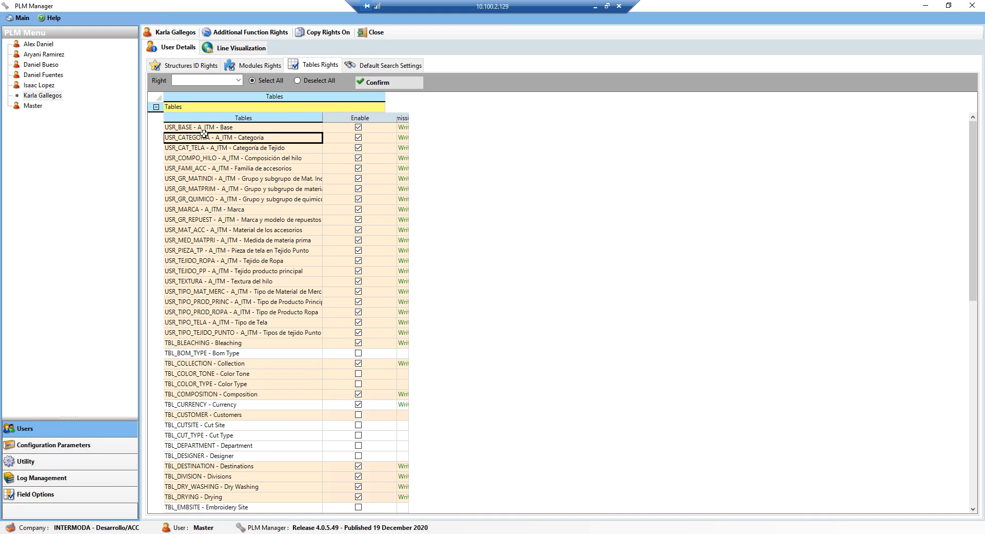
click(236, 128)
click(359, 128)
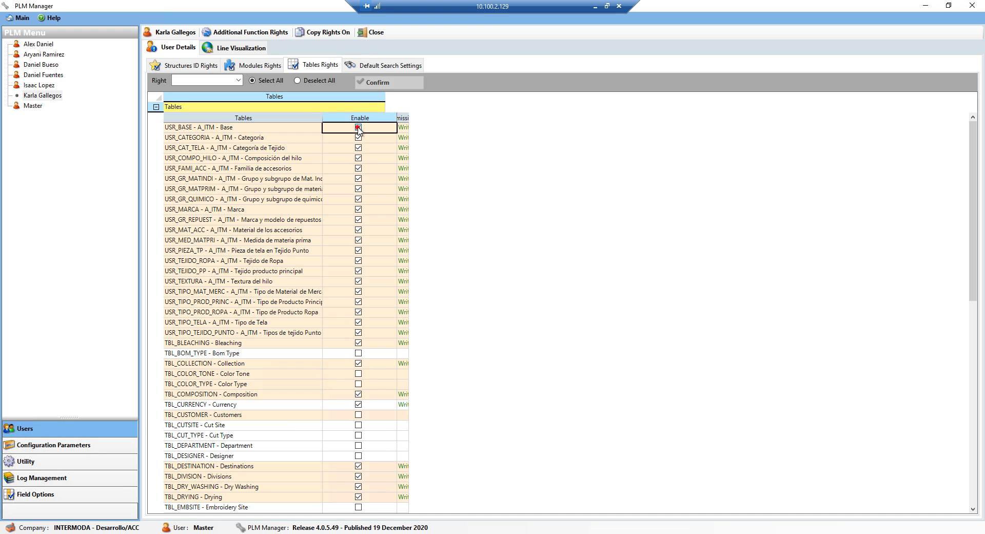
click(358, 127)
drag(411, 117, 483, 115)
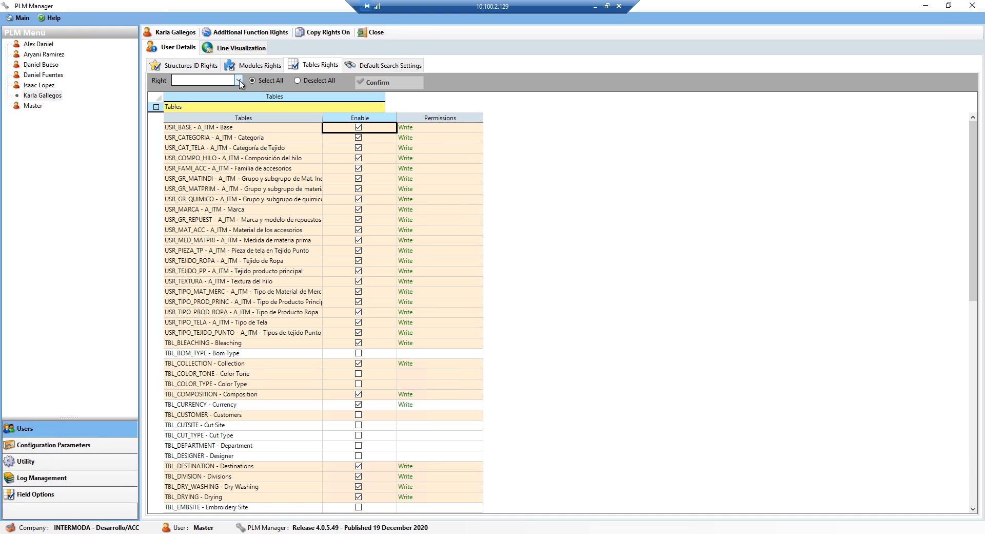
Copy Master's rights onto the user listed directly above it, overwriting that user's existing rights.
click(30, 97)
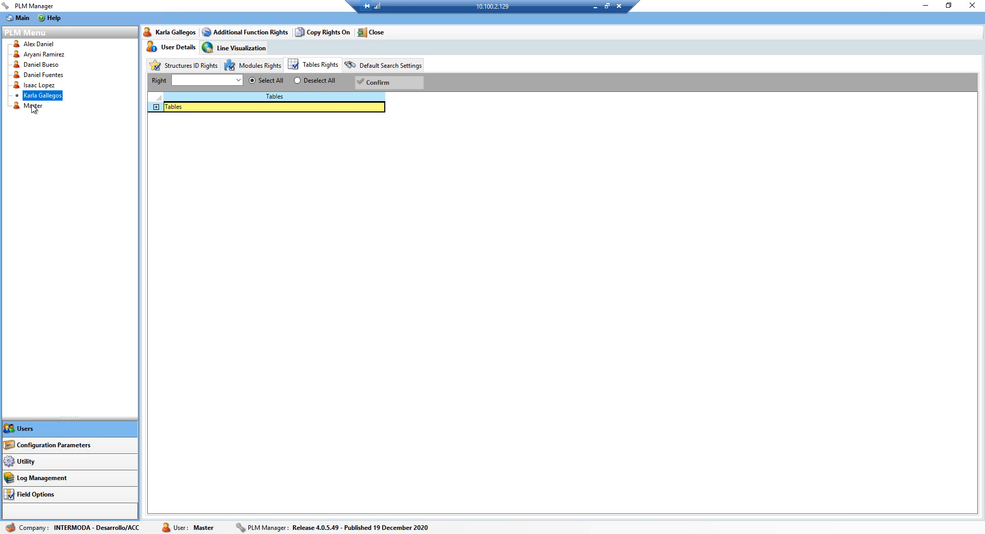
click(33, 107)
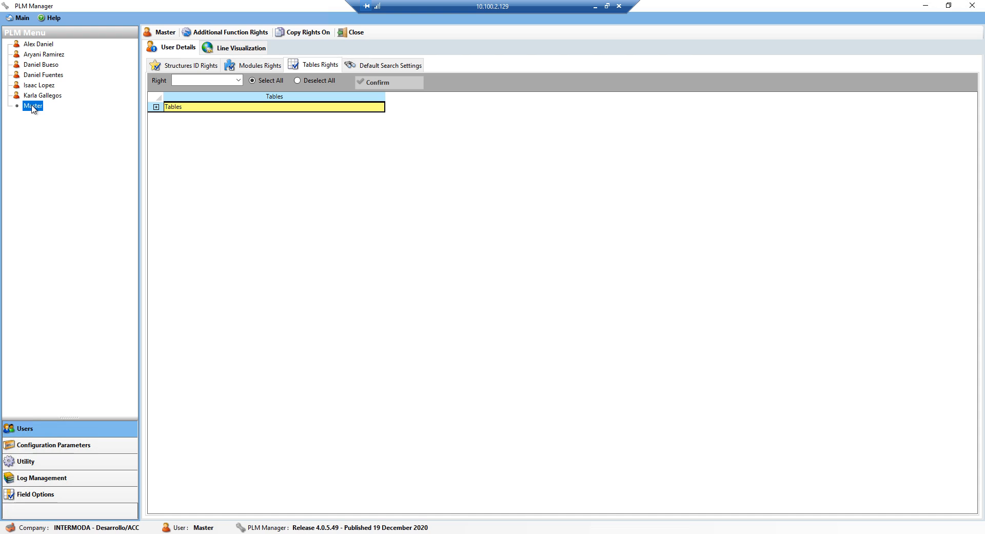
click(307, 32)
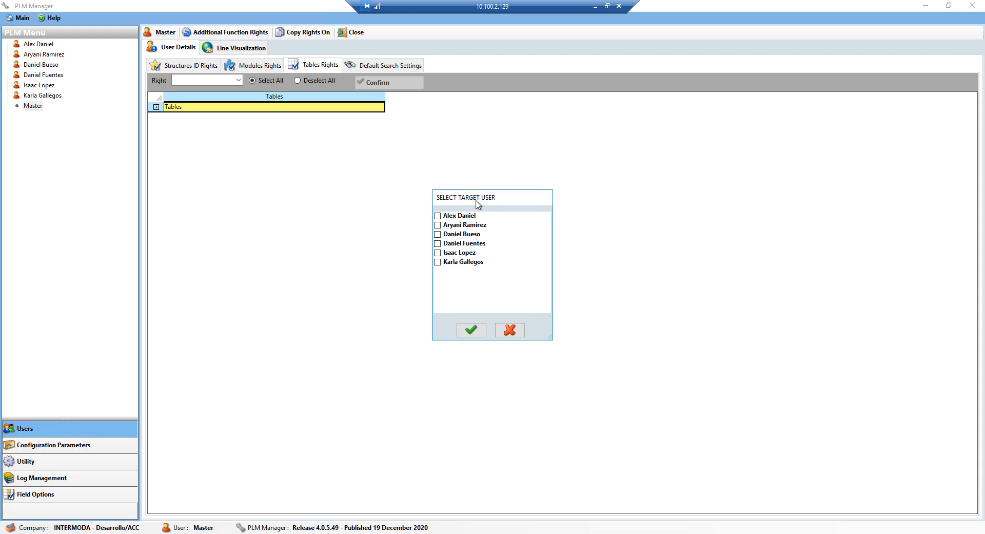
drag(475, 198, 391, 132)
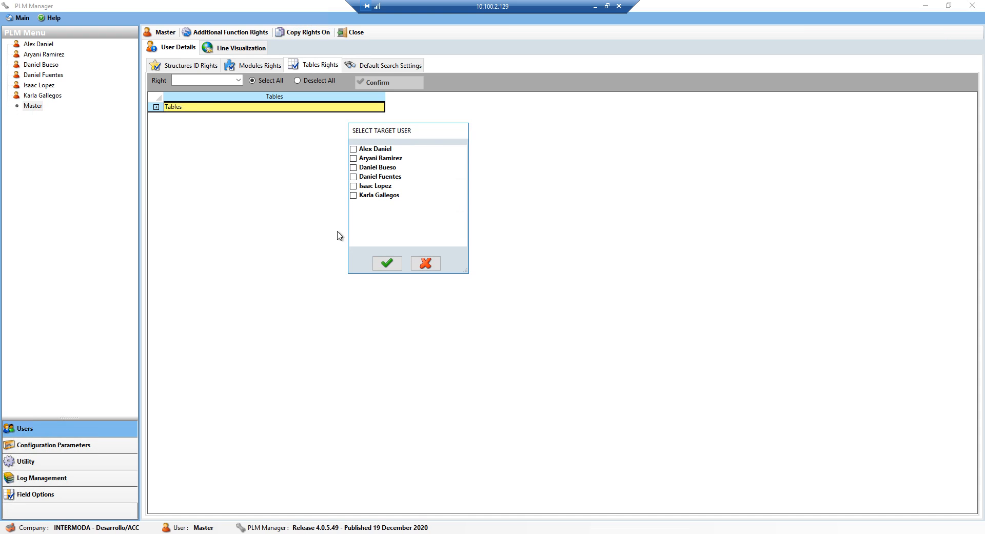
click(354, 196)
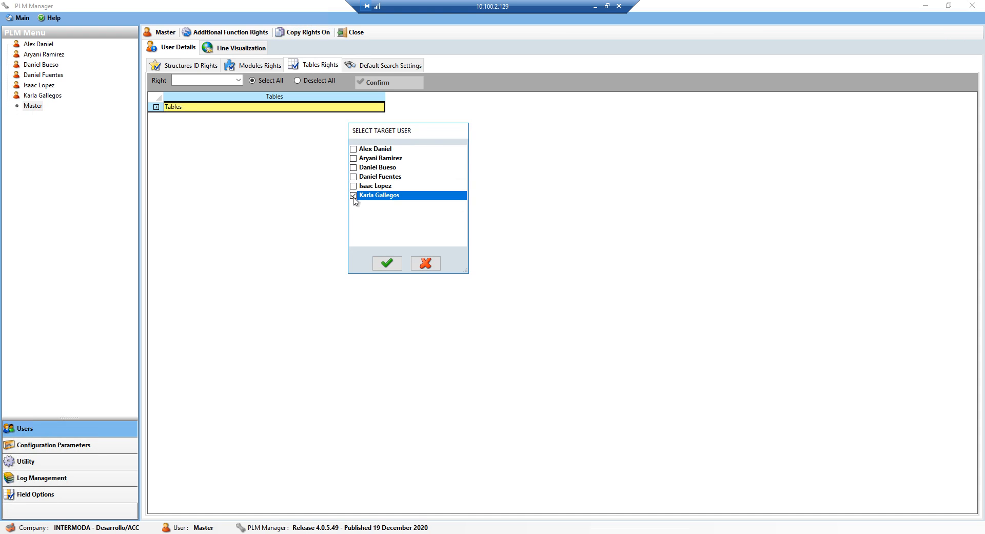
click(388, 264)
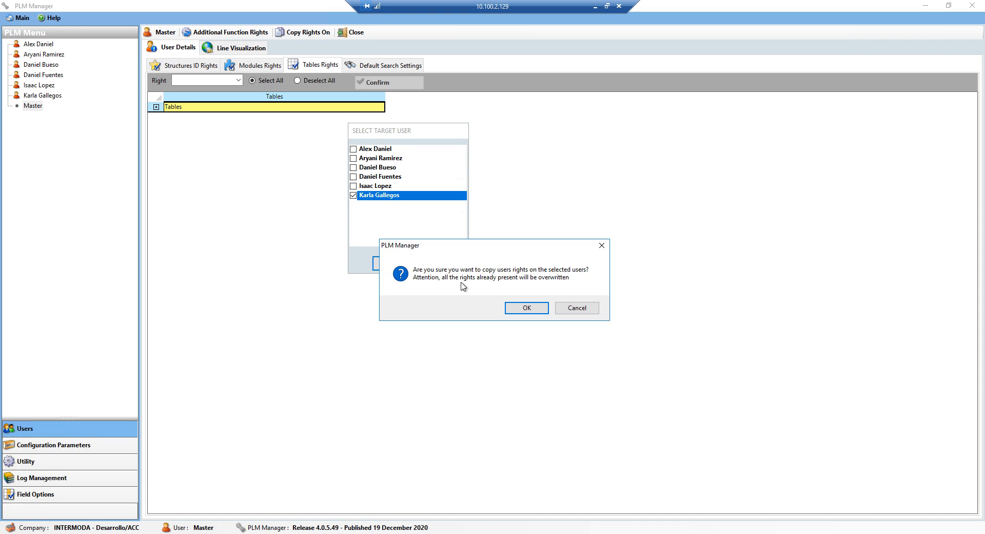
click(529, 308)
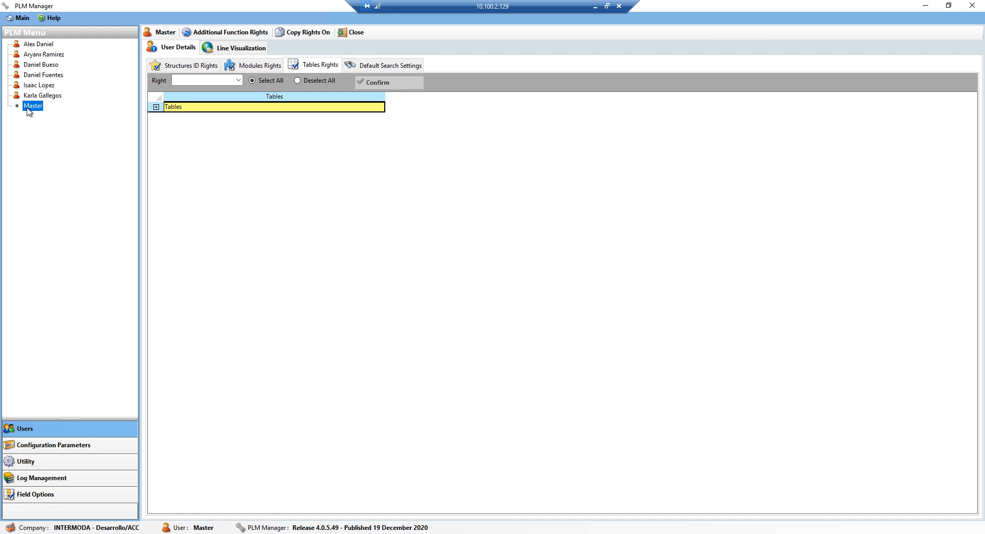
Review Master's table and module rights, and compare its Product Code macrolevel rights with those of the user who received the copy.
click(156, 107)
click(245, 68)
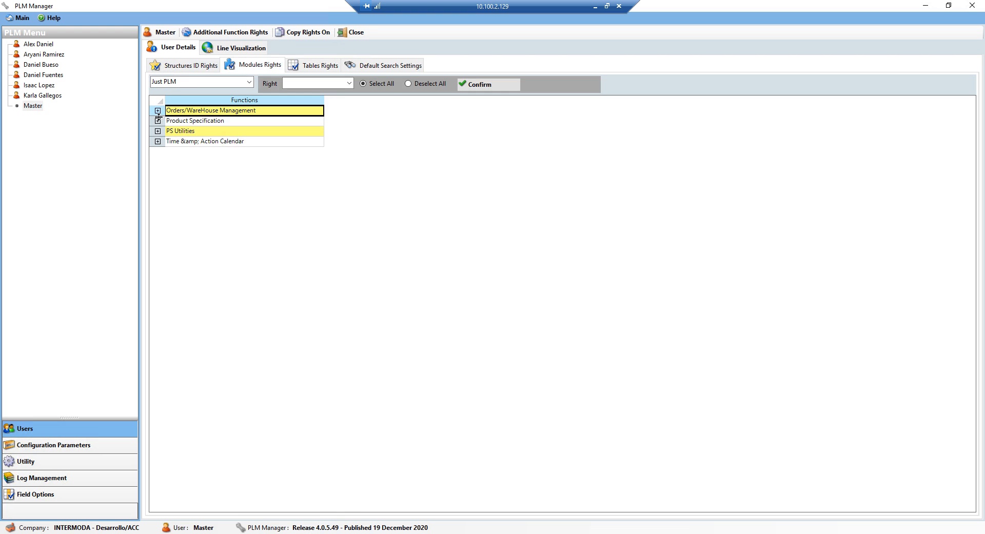
click(158, 121)
click(191, 66)
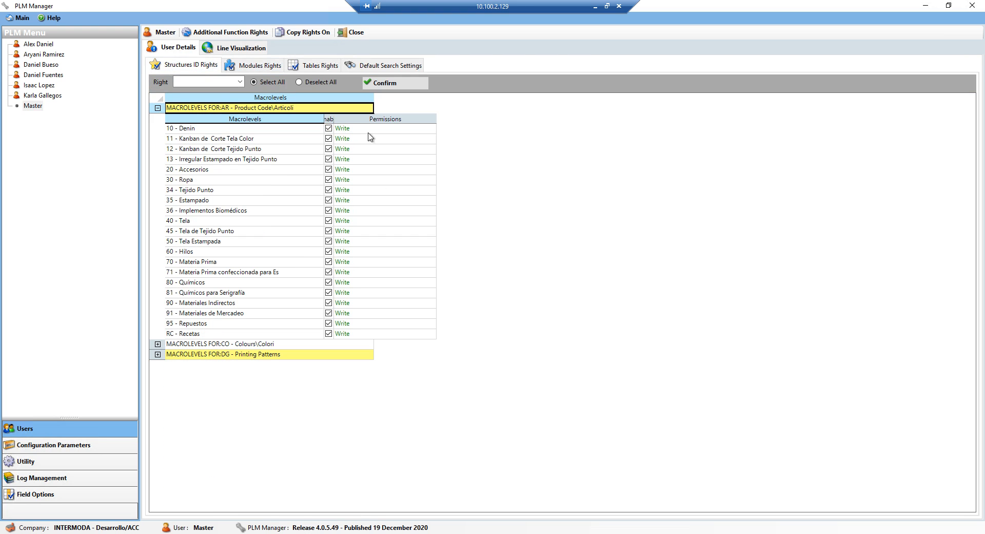
click(47, 97)
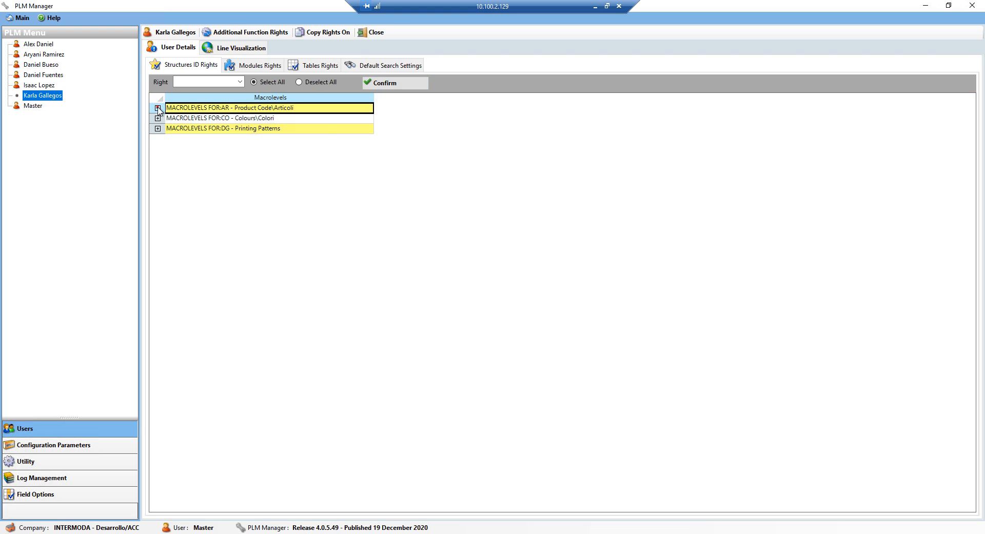
click(158, 108)
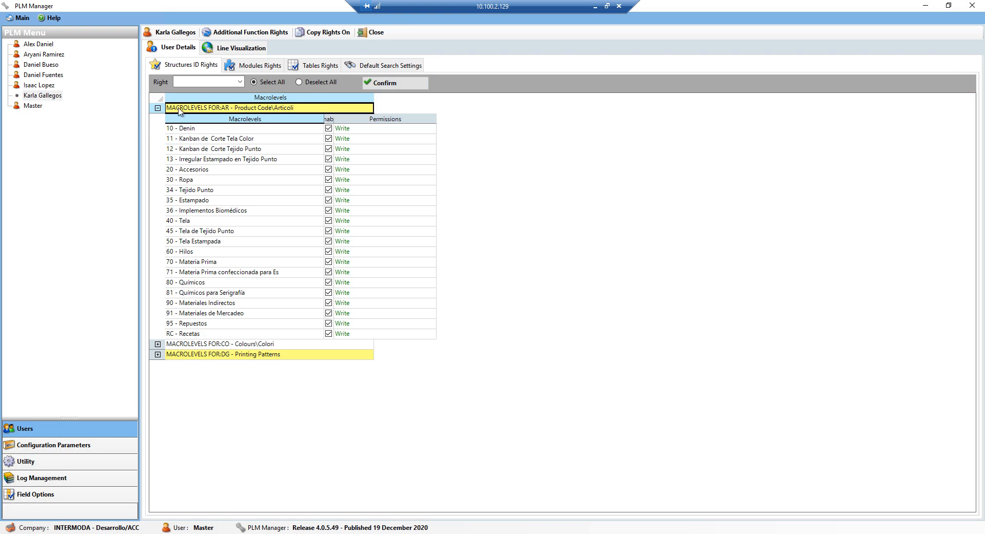